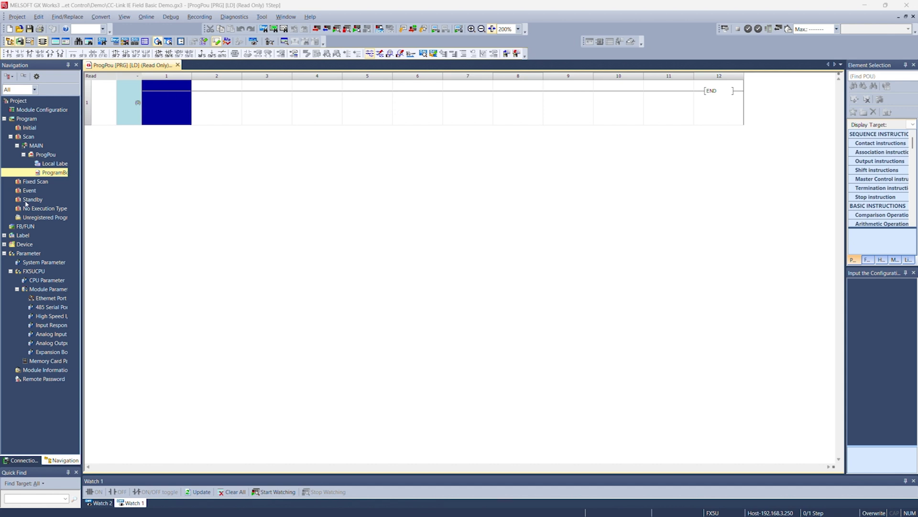
Open the FX5UCPU Module Parameter Ethernet Port settings from the Parameter tree.
double_click(11, 253)
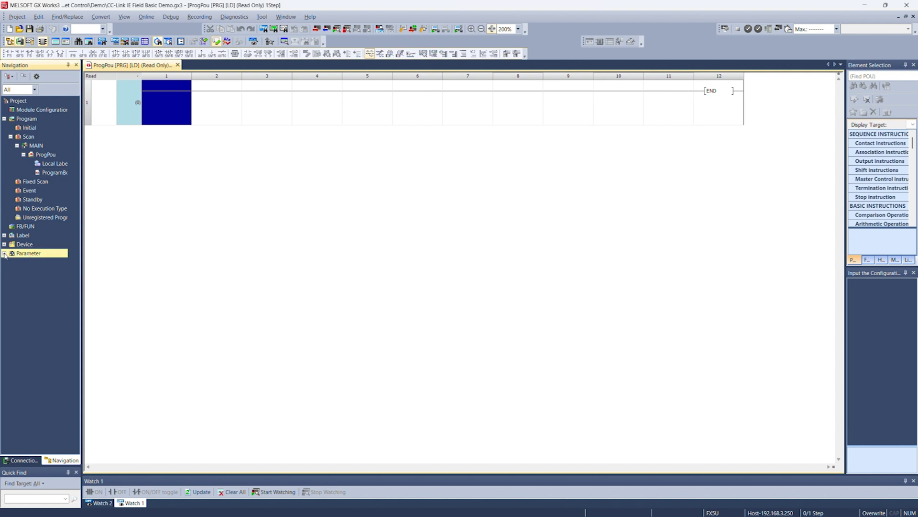
click(5, 254)
click(11, 272)
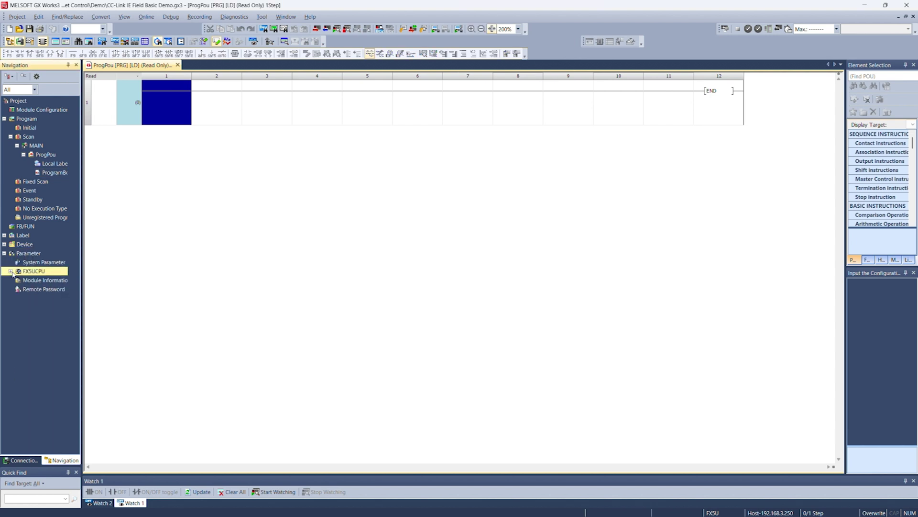
click(10, 271)
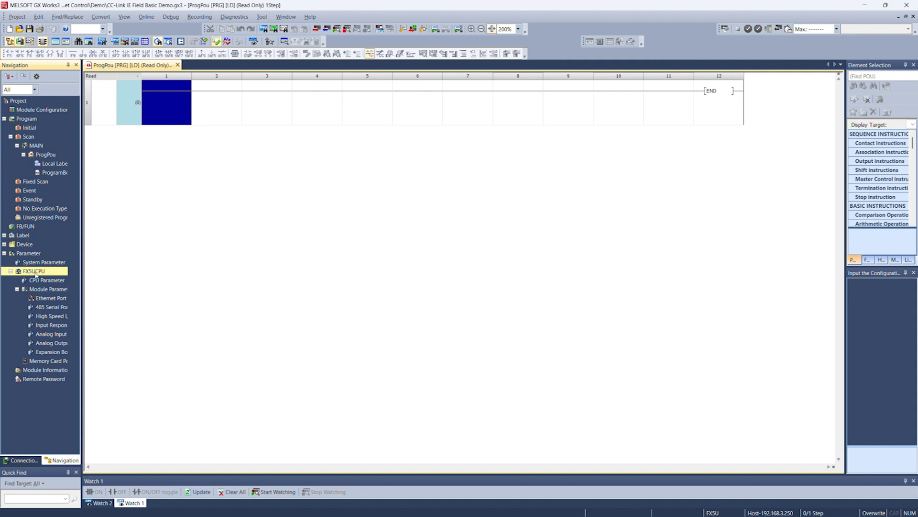
click(16, 289)
click(16, 290)
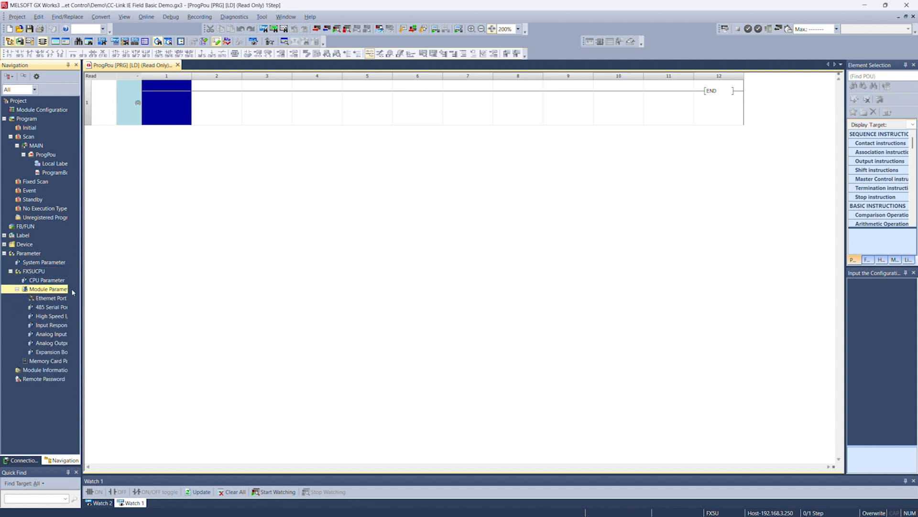
double_click(44, 299)
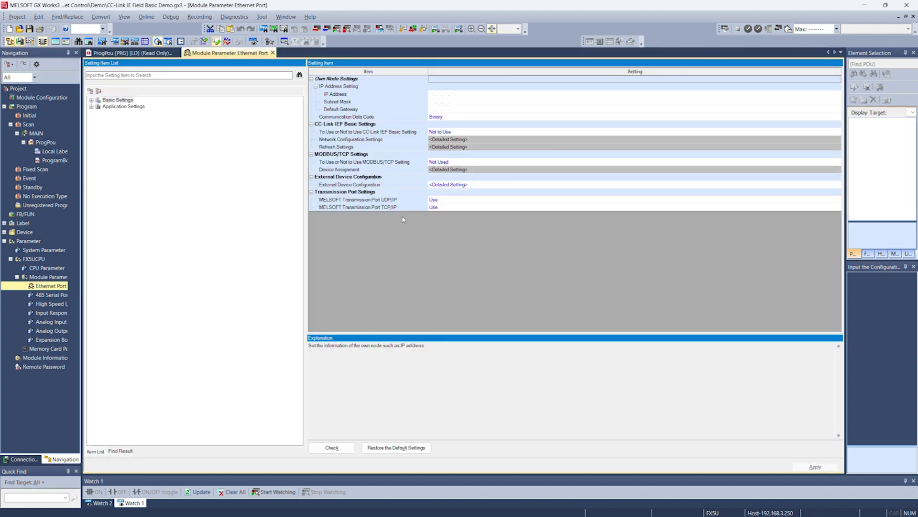
Set the Ethernet port IP address to 192.168.3.250 and subnet mask to 255.255.255.0.
click(433, 96)
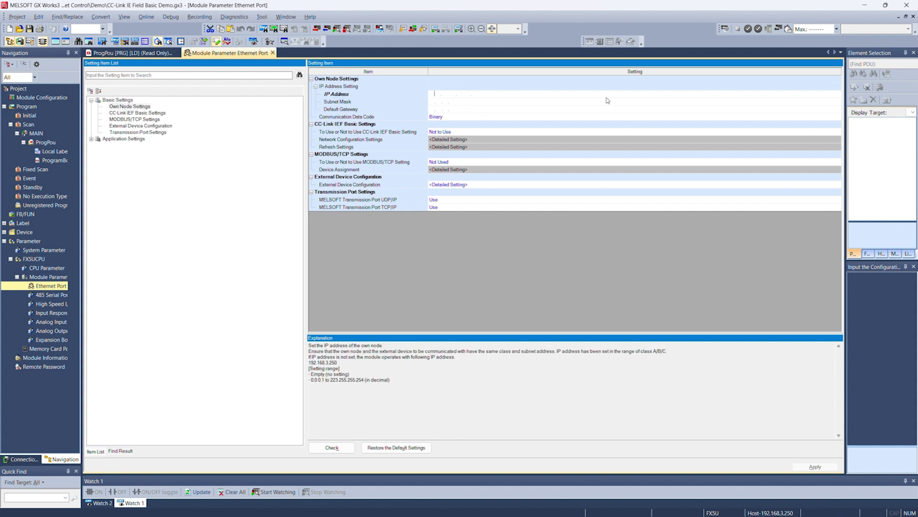
text(192.168.3.250)
click(436, 102)
text(255 . 255 . 255 . 0)
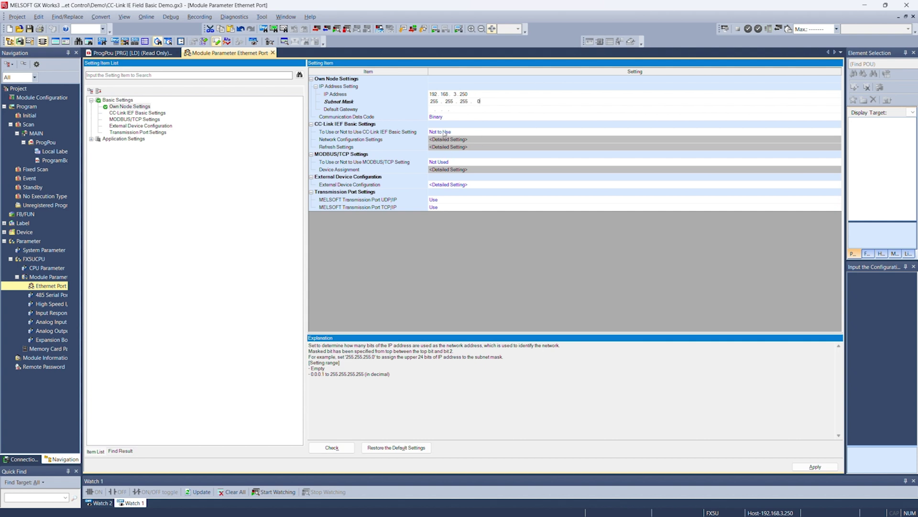
Set CC-Link IEF Basic Setting to Use and open its Network Configuration Settings.
click(444, 134)
click(444, 133)
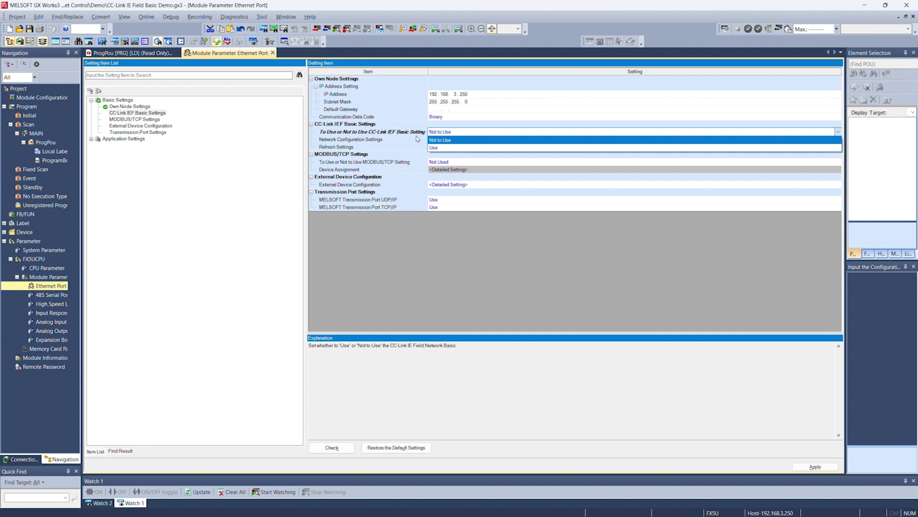
click(436, 150)
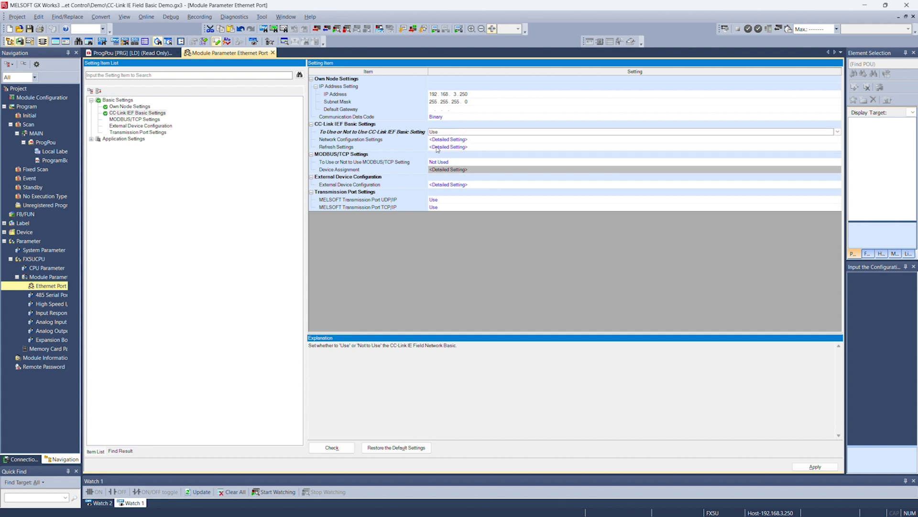
click(441, 139)
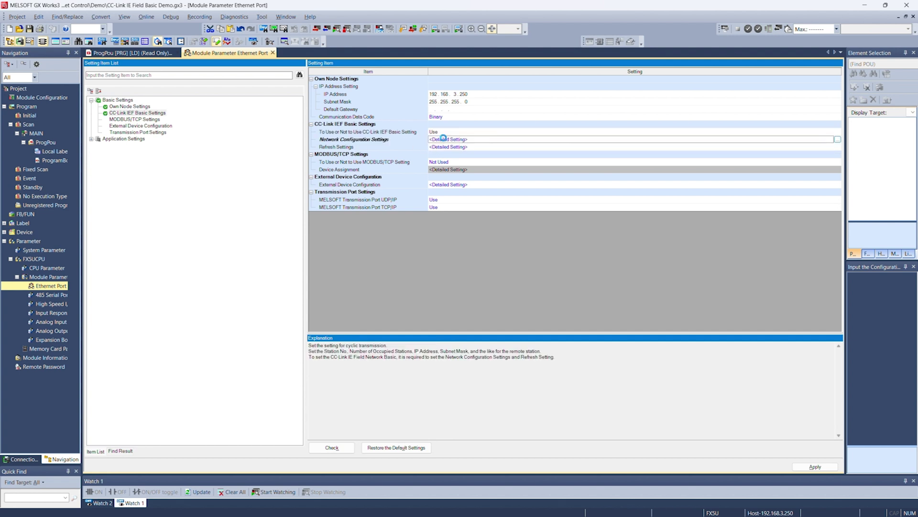
double_click(443, 139)
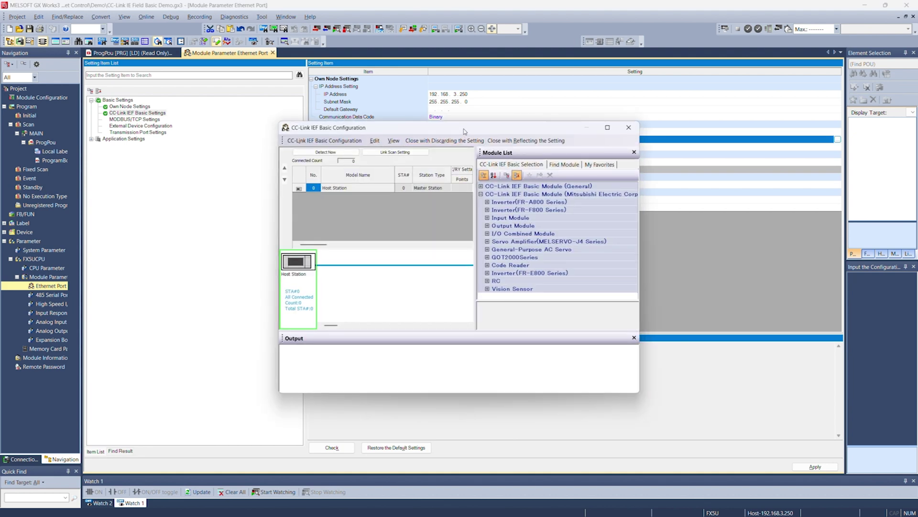
Maximize the CC-Link IEF Basic Configuration window, expand Inverter(FR-E800 Series), then close it.
double_click(464, 130)
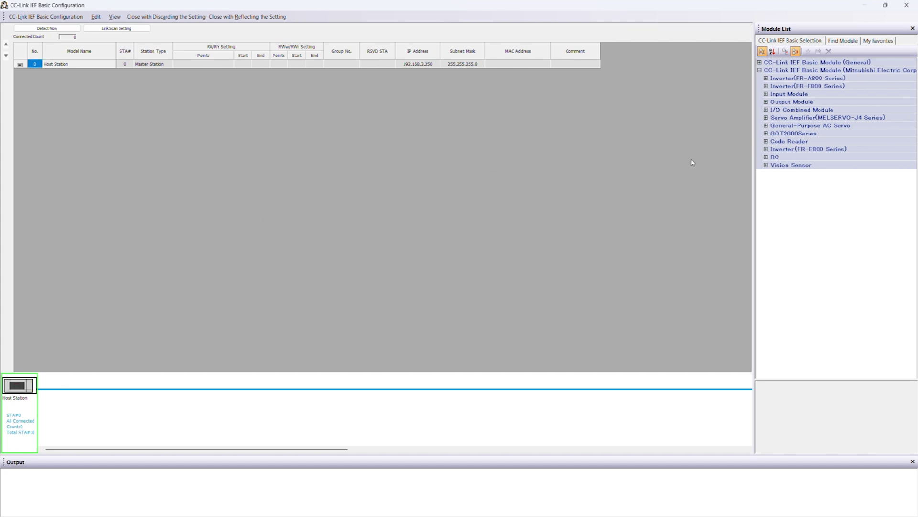
click(766, 149)
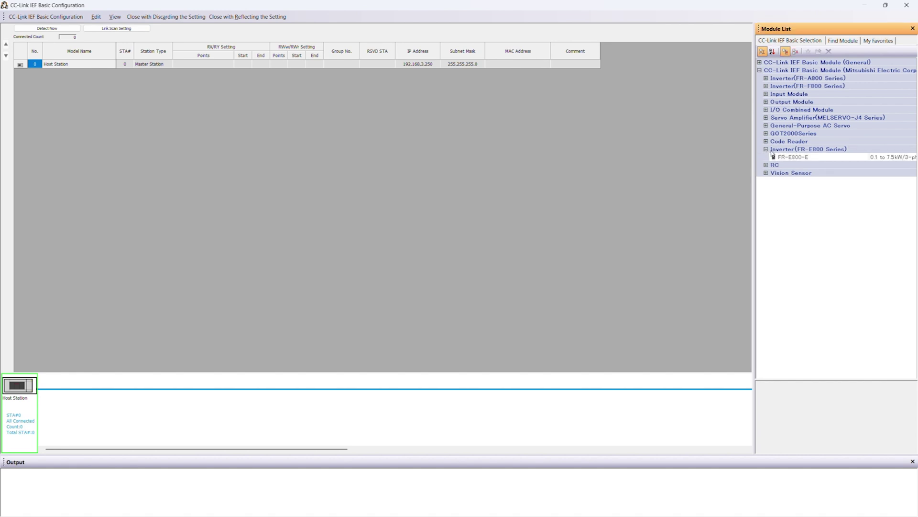
mouse_move(793, 160)
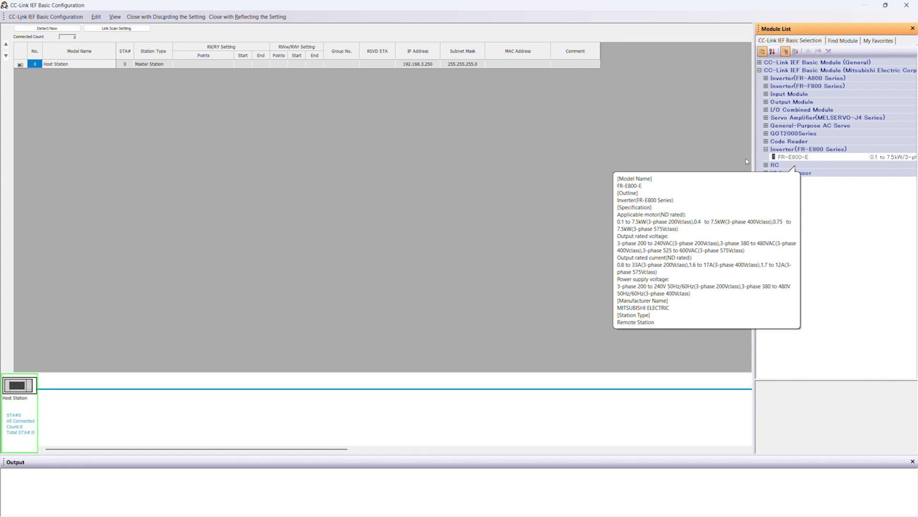
click(907, 6)
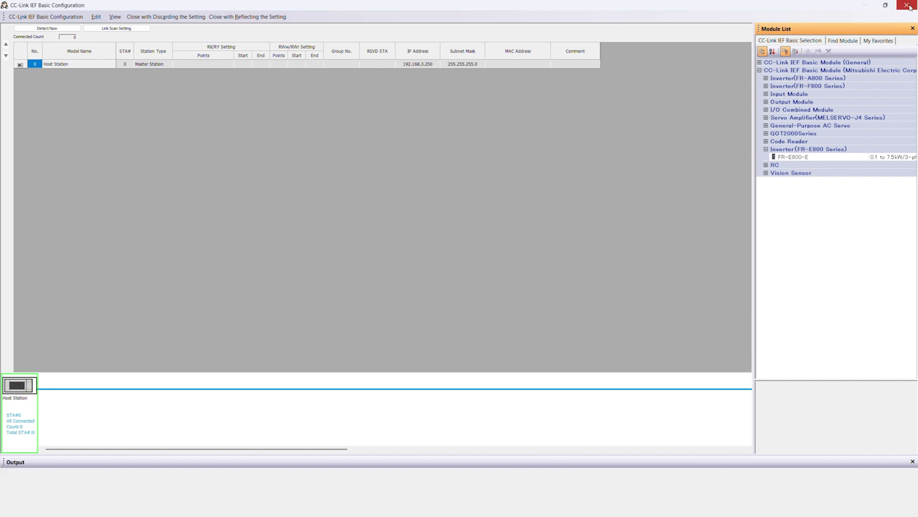
Close the current project, discarding unsaved changes.
click(17, 17)
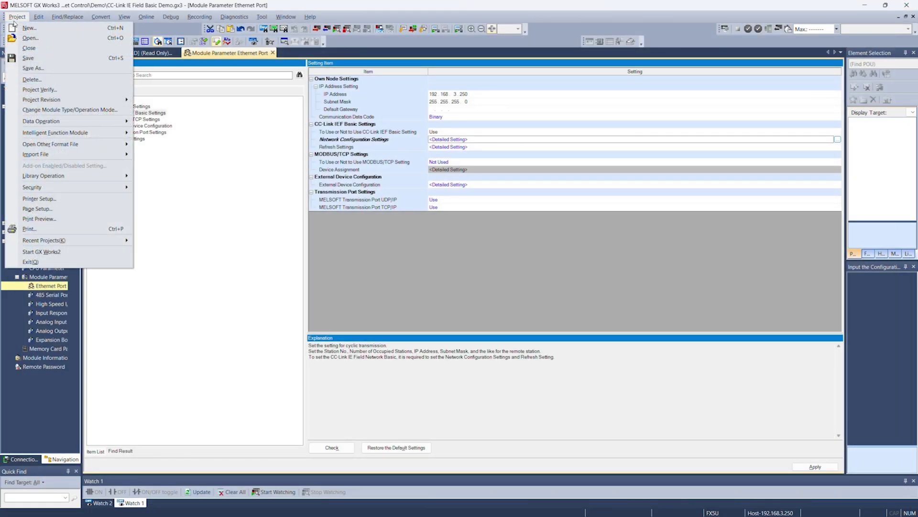
click(20, 46)
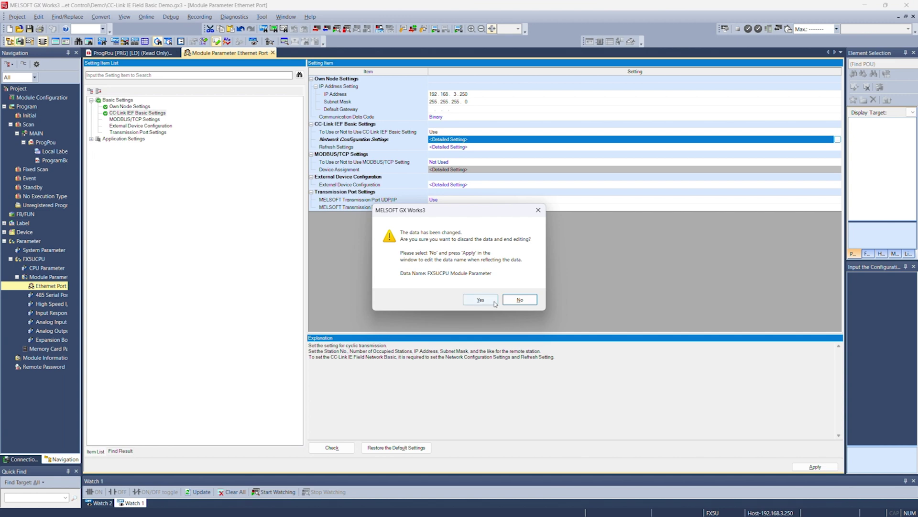
click(477, 296)
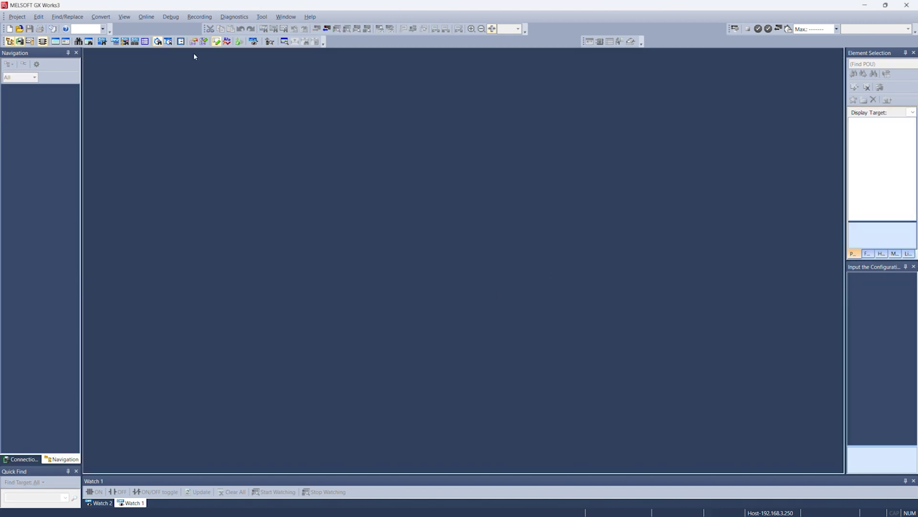
Register the device profile 0x0001_FR_E800_E_1_en_CSPP.zip via Profile Management.
click(265, 17)
mouse_move(287, 195)
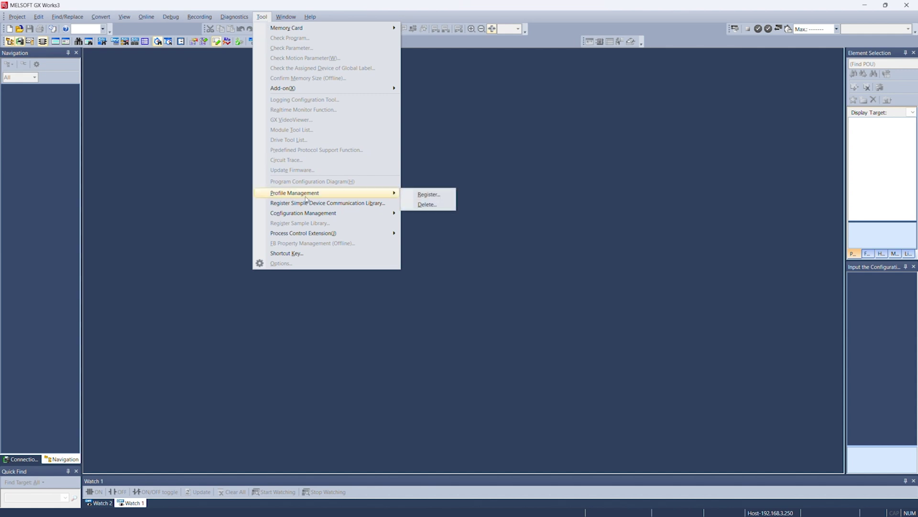
click(429, 196)
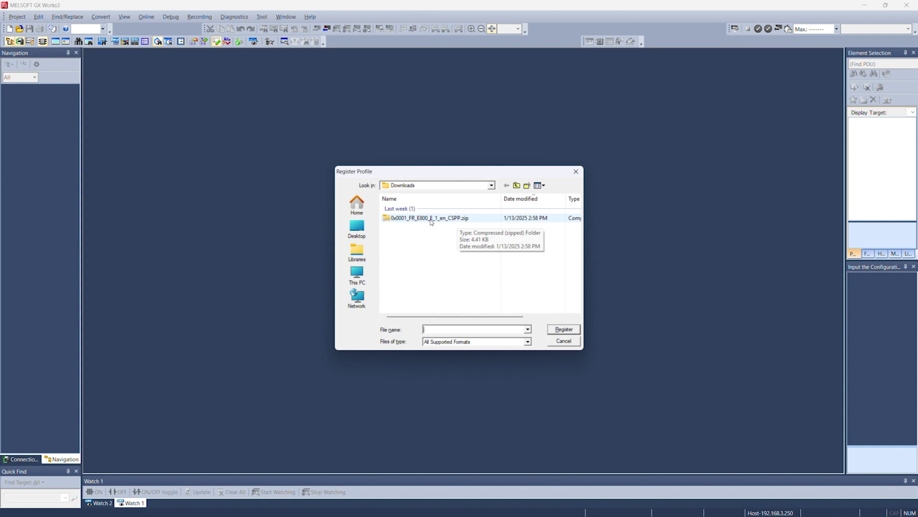
click(432, 219)
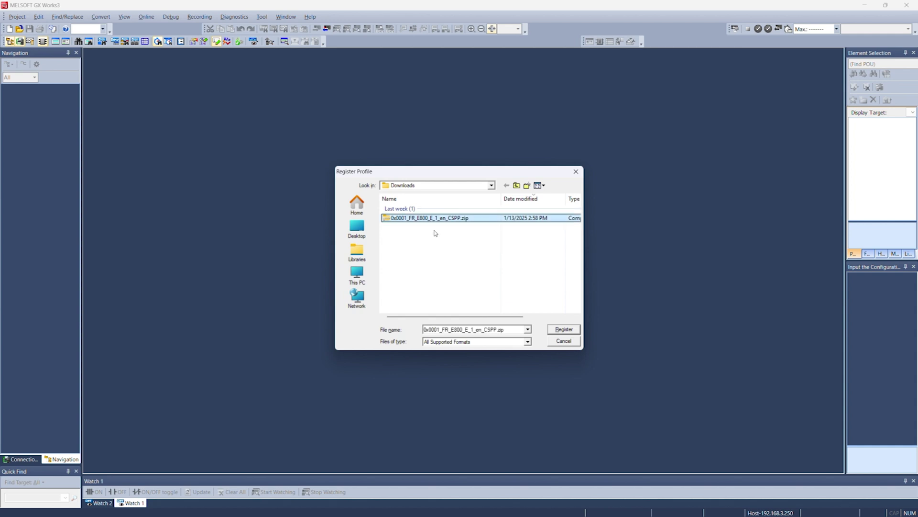
click(552, 331)
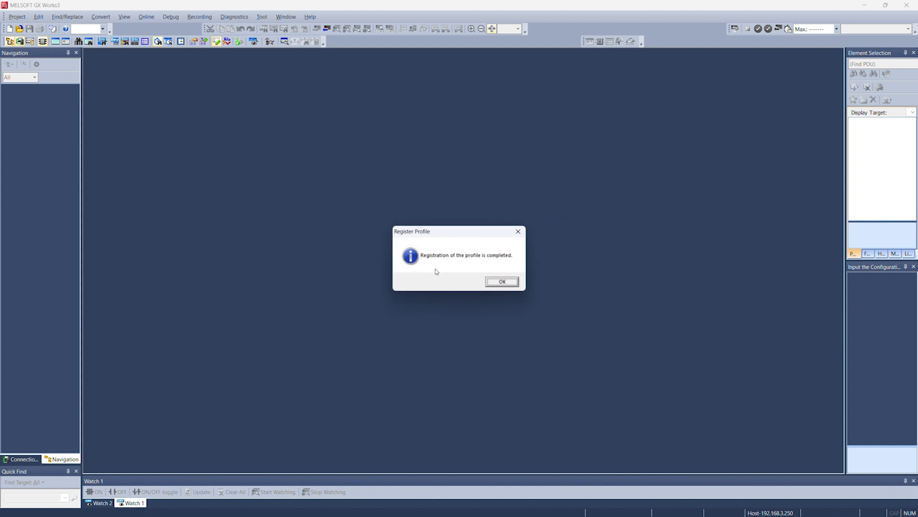
click(500, 281)
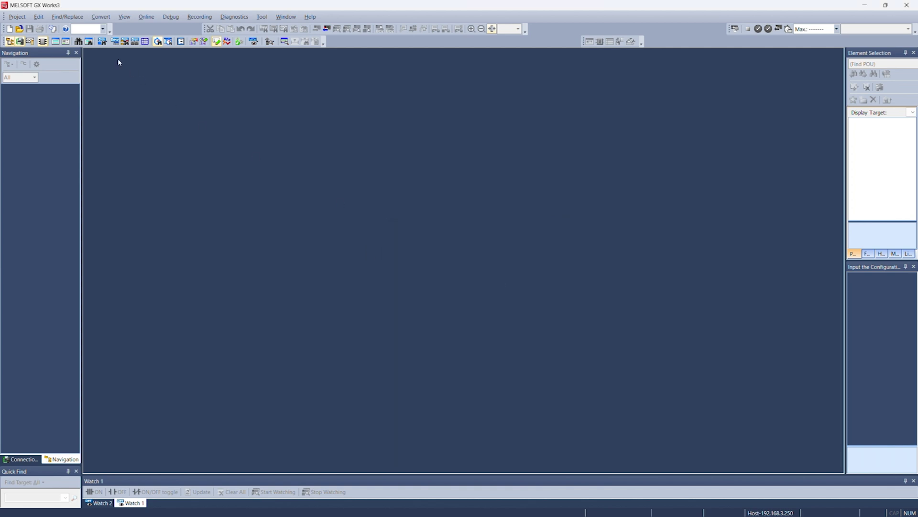
click(17, 17)
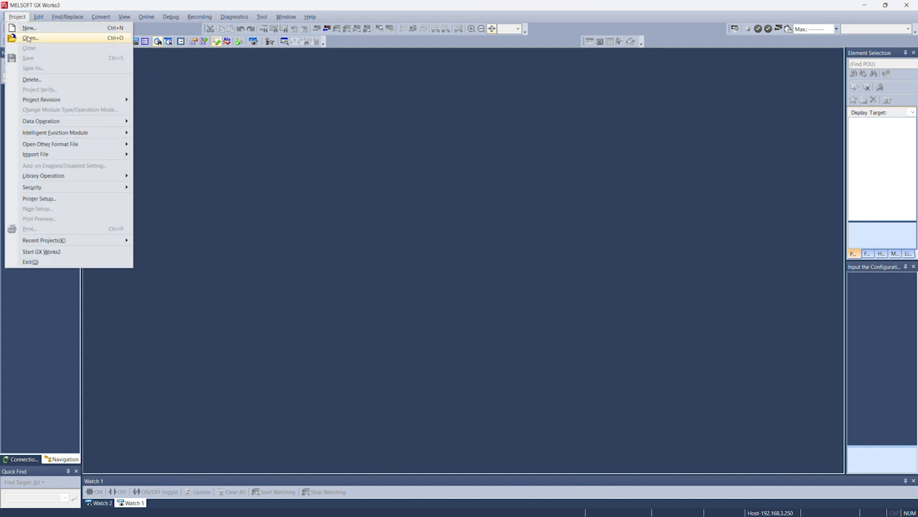
Reopen the CC-Link IE Field Basic Demo project and its FX5UCPU Ethernet Port settings.
click(28, 38)
double_click(431, 181)
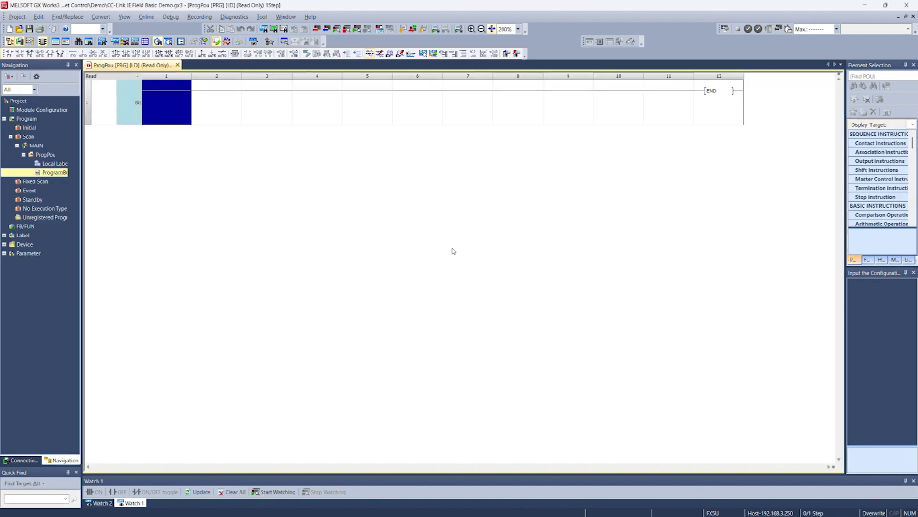
click(4, 253)
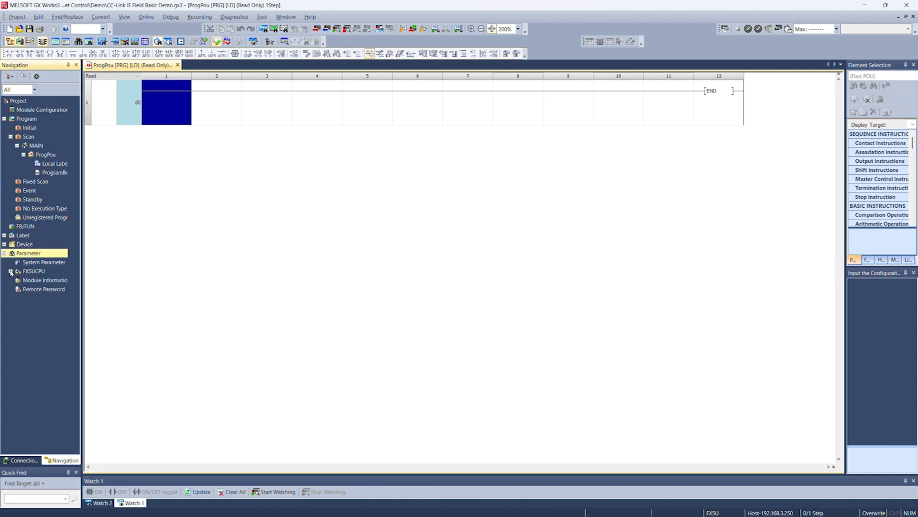
click(10, 271)
click(18, 290)
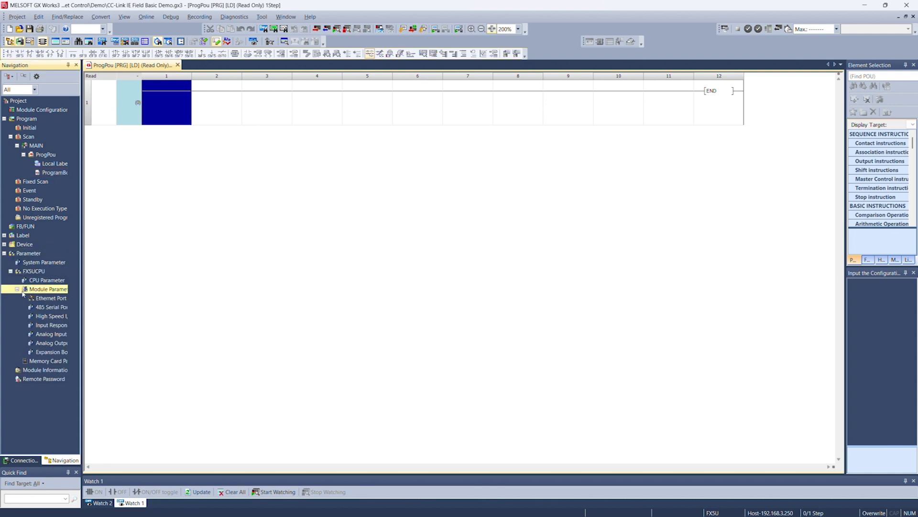
click(46, 298)
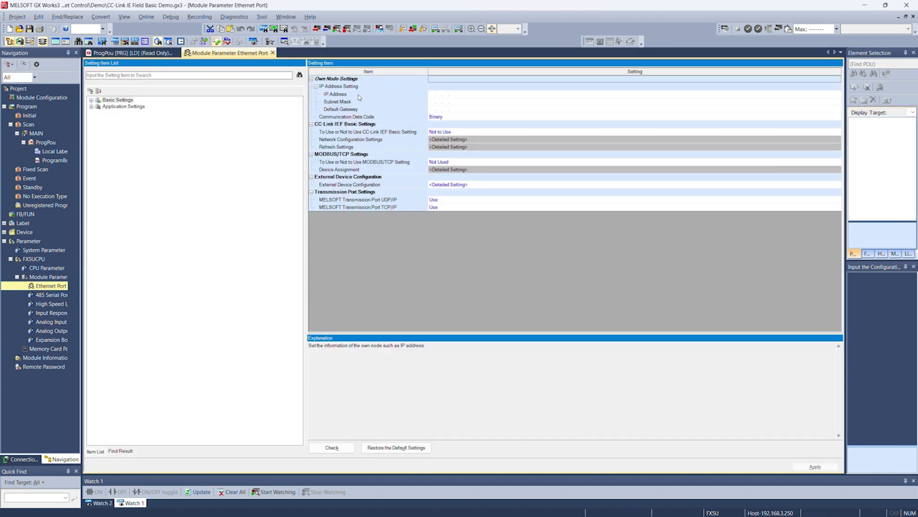
Enter IP address 192.168.3.250 and subnet mask 255.255.255.0.
click(434, 98)
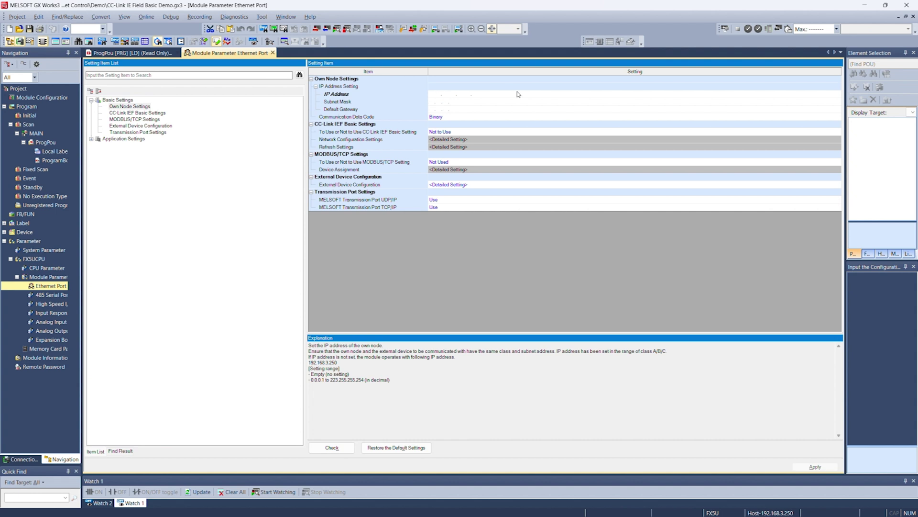
text(192 . 168 . 3 . 250)
click(433, 101)
text(255.2)
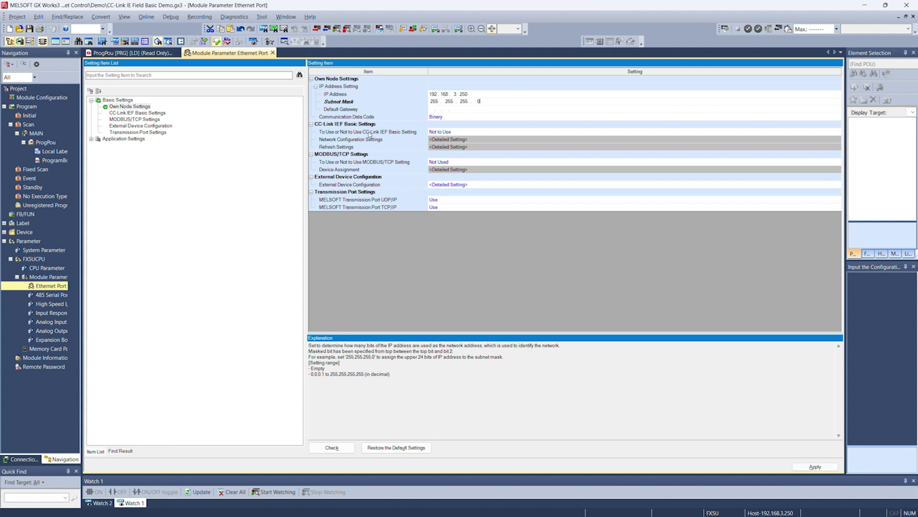
Set CC-Link IEF Basic to Use and open Network Configuration Settings.
click(420, 133)
click(440, 131)
click(441, 139)
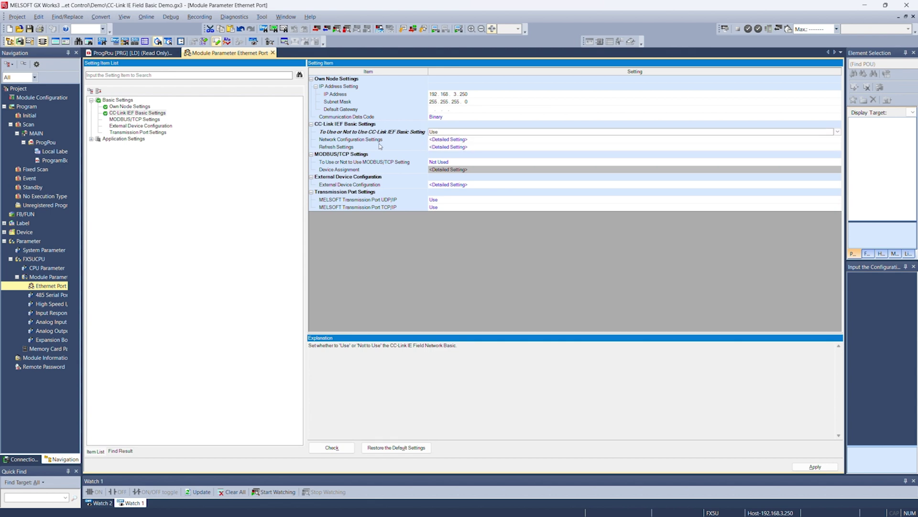
double_click(440, 139)
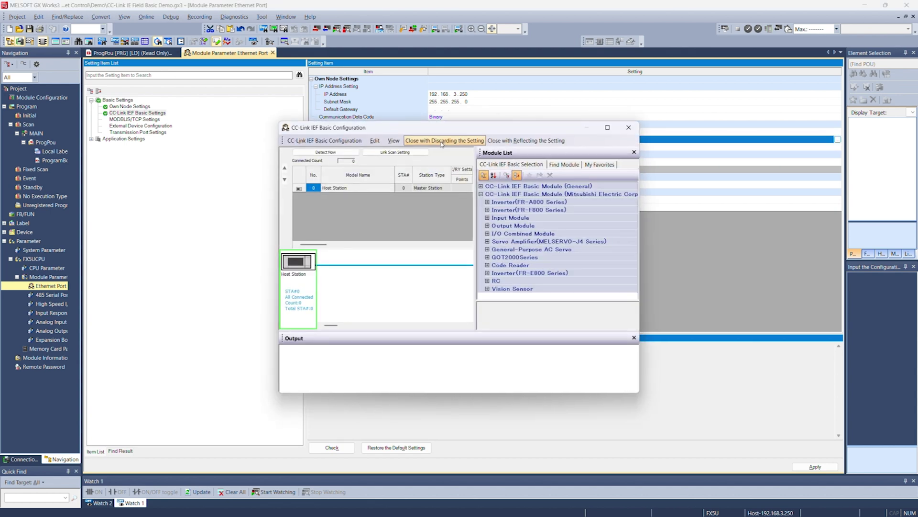
Add an FR-E800-E inverter as remote station 1, then close reflecting the setting.
double_click(517, 131)
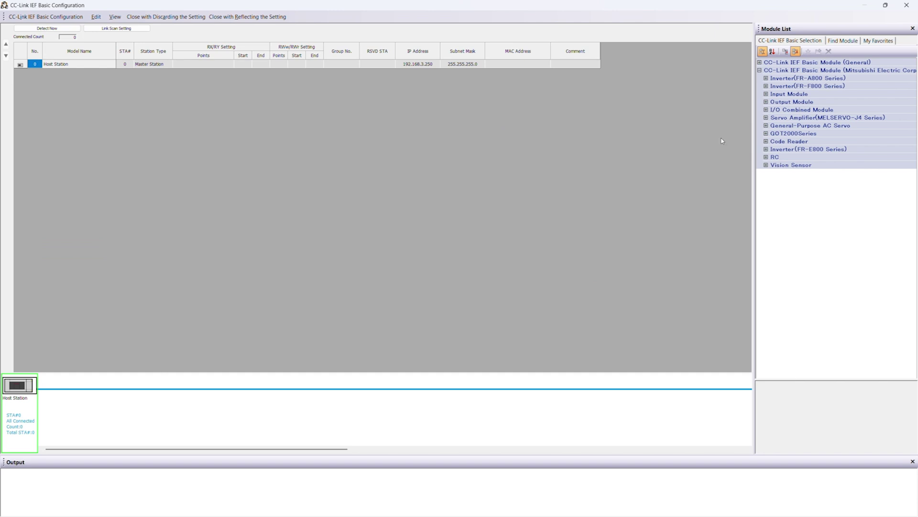
click(766, 150)
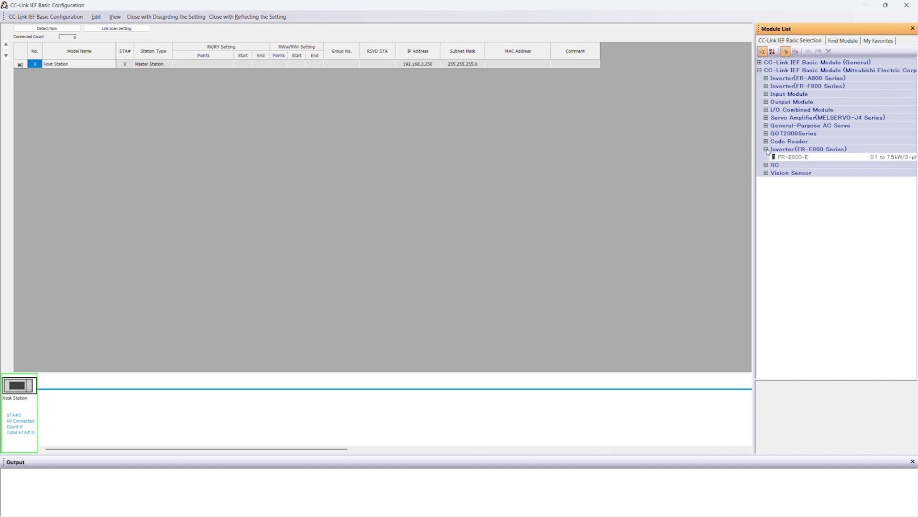
click(798, 158)
mouse_move(785, 158)
mouse_down()
mouse_move(217, 381)
mouse_move(55, 410)
mouse_up()
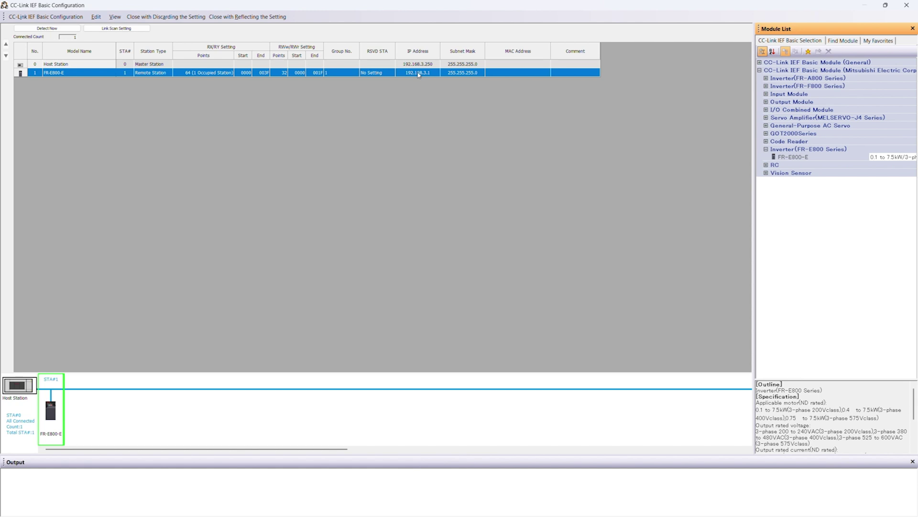
click(247, 17)
click(496, 299)
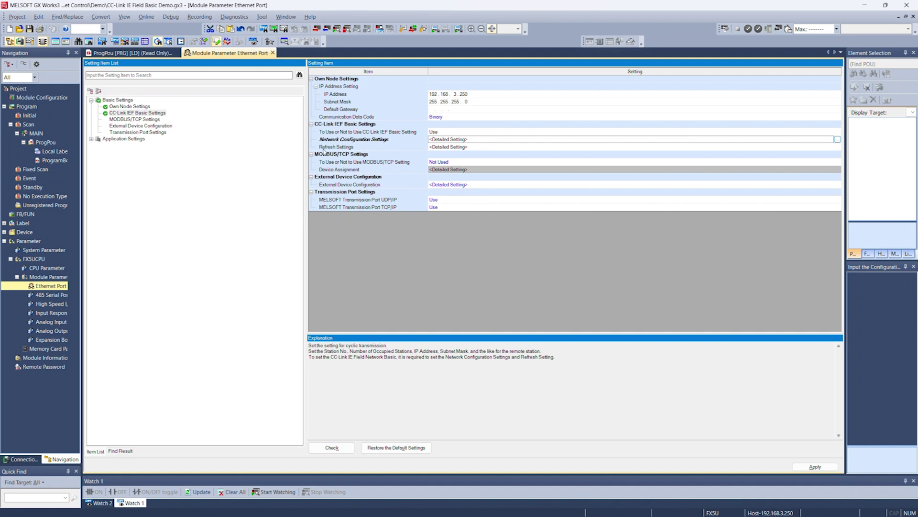
In Refresh Settings, map RX to Specify Device X starting at 100.
double_click(431, 146)
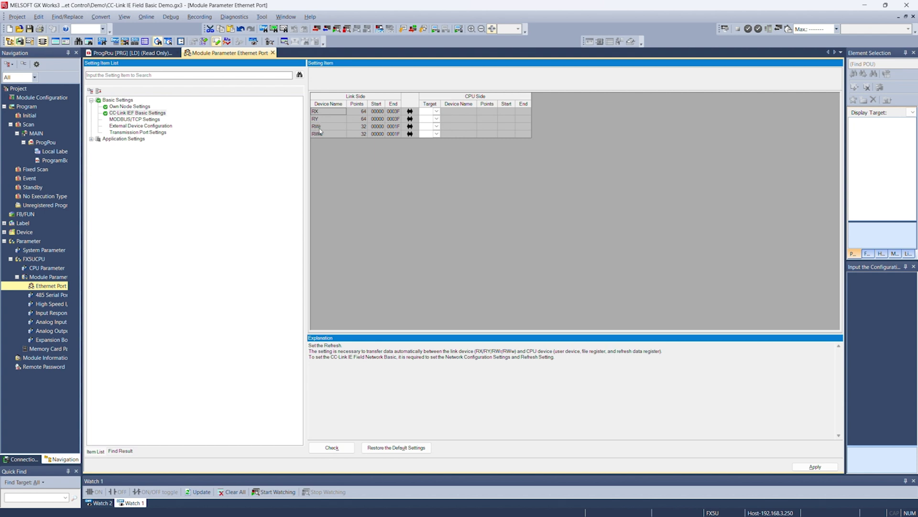
click(435, 111)
click(433, 125)
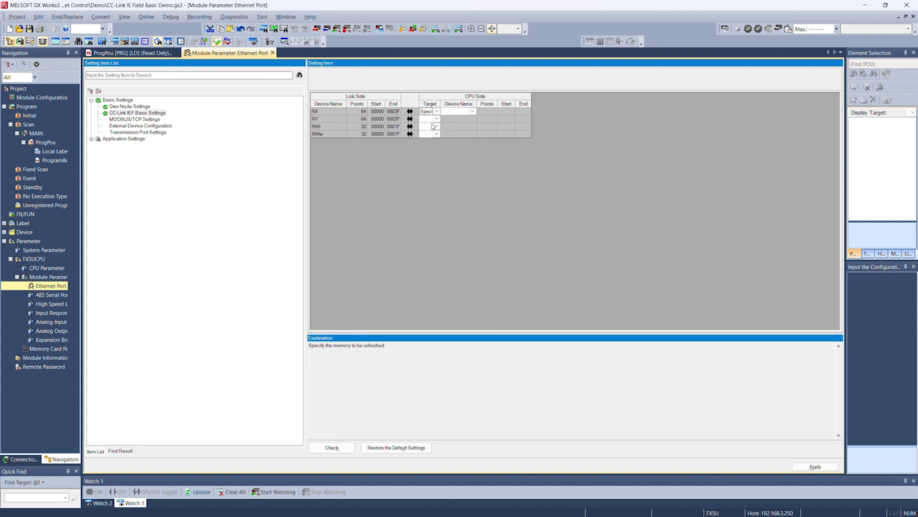
click(472, 112)
click(472, 112)
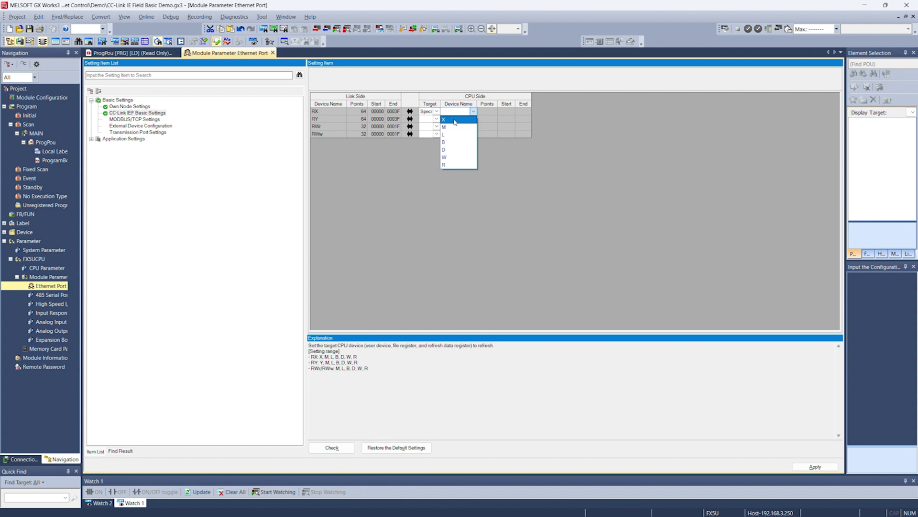
click(454, 121)
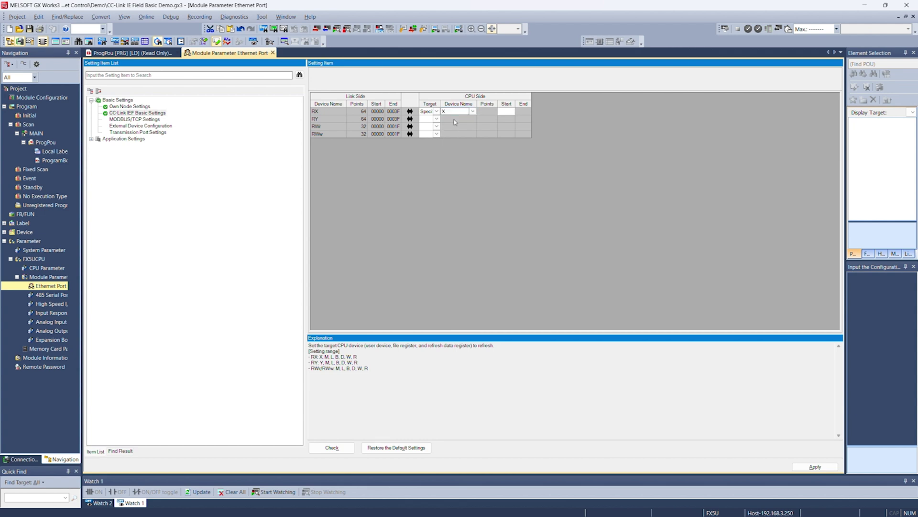
click(509, 112)
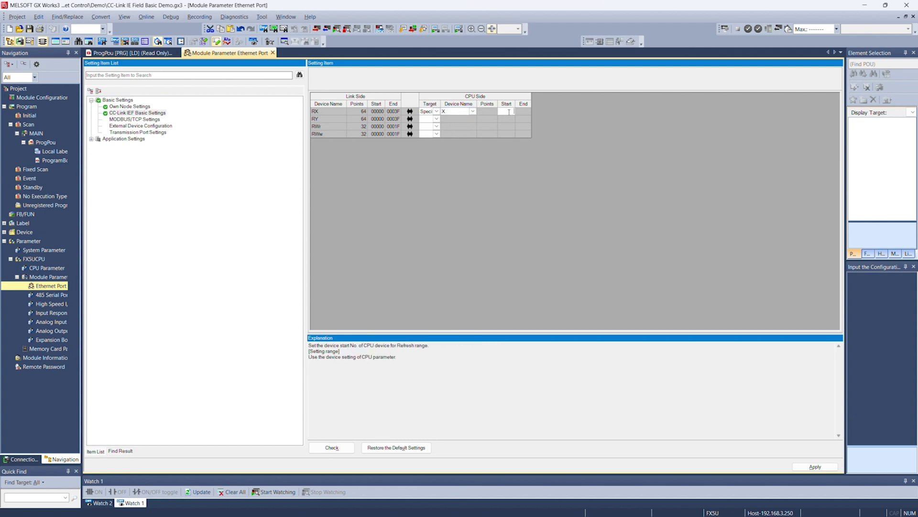
text(100)
key(Tab)
Map RY to Specify Device Y starting at 100.
click(436, 118)
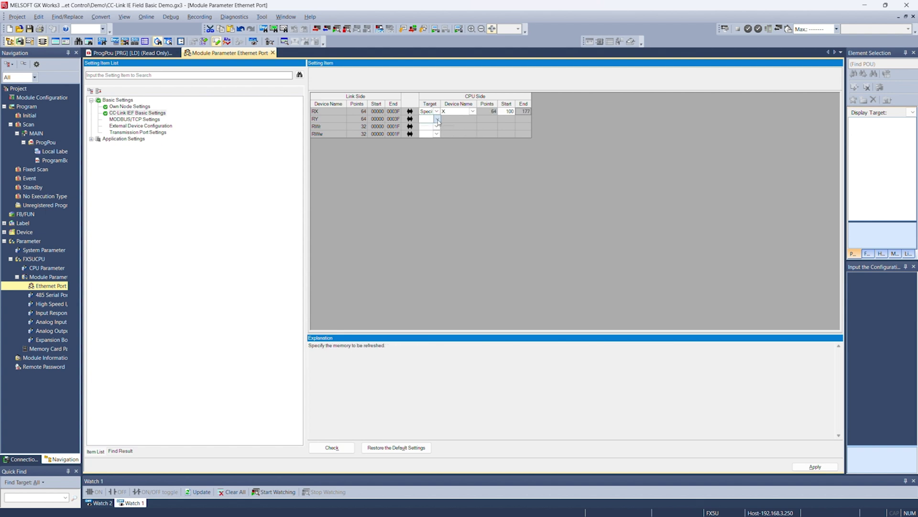
click(436, 119)
click(433, 130)
click(472, 119)
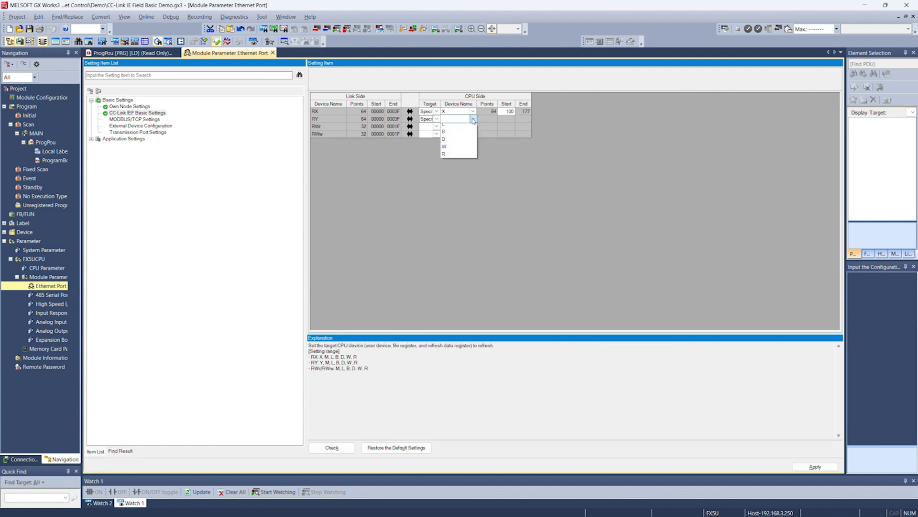
click(464, 130)
click(502, 119)
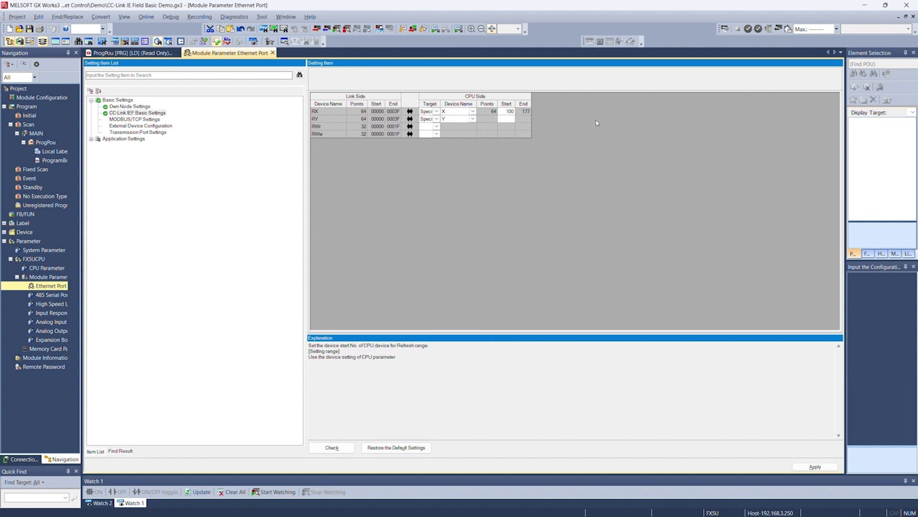
text(100)
key(Return)
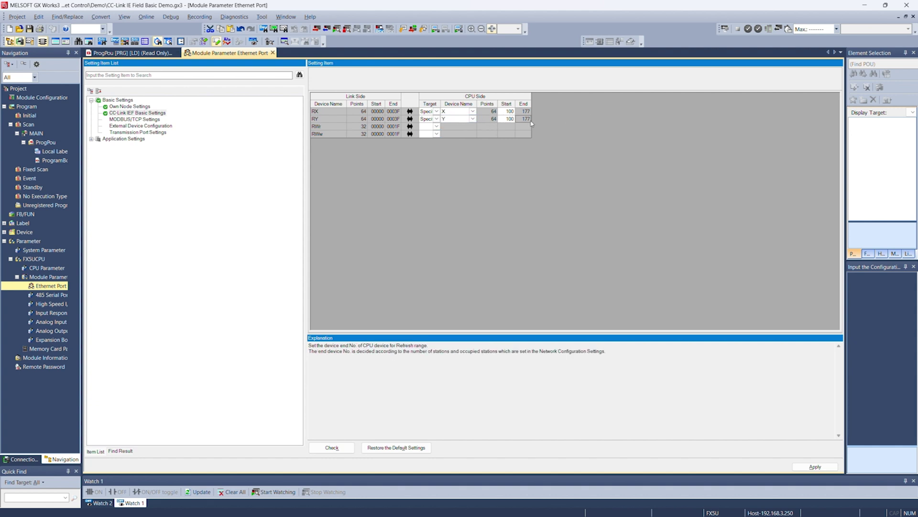
Map RWr to Specify Device D starting at 1000.
click(436, 127)
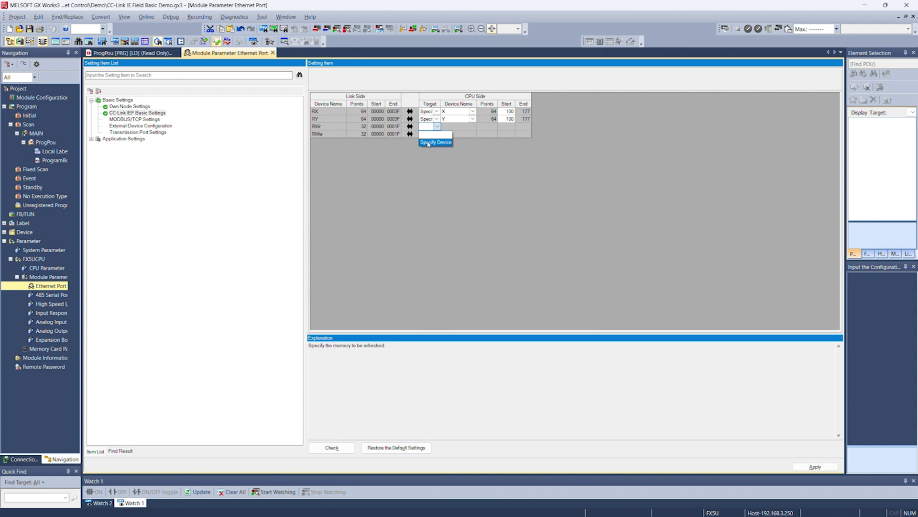
click(435, 139)
click(474, 127)
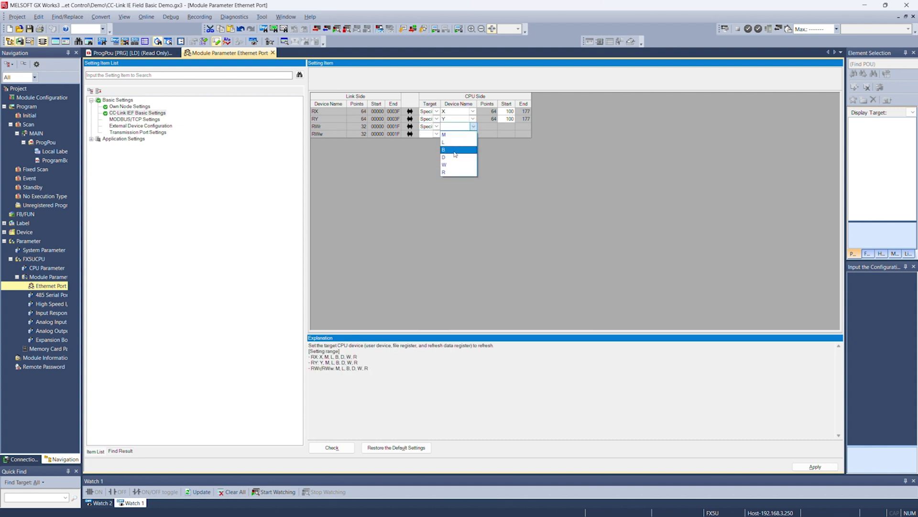
click(453, 156)
click(493, 128)
click(503, 127)
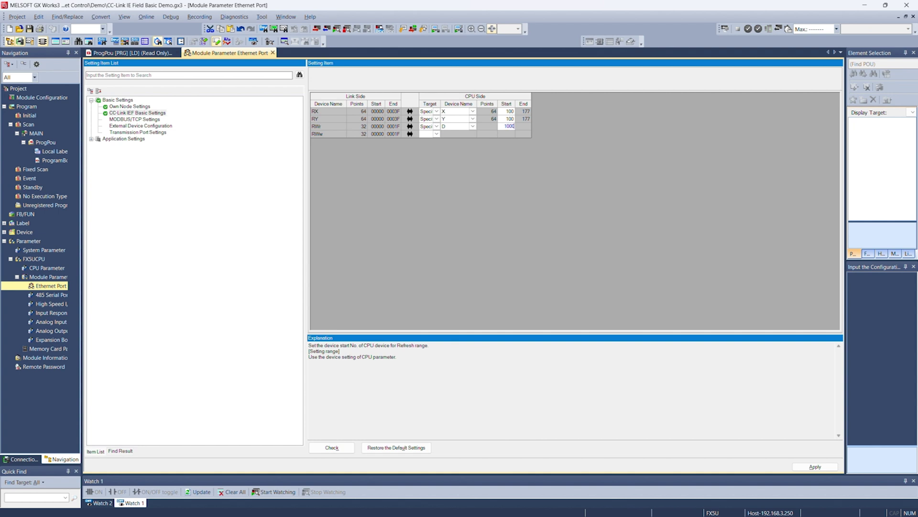
text(1000)
key(Return)
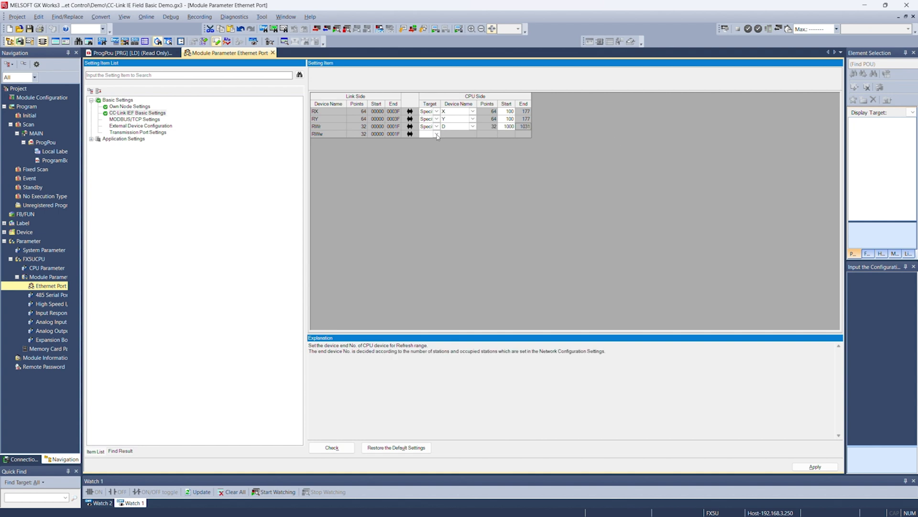
Map RWw to Specify Device D starting at 2000.
click(437, 134)
click(433, 144)
click(472, 134)
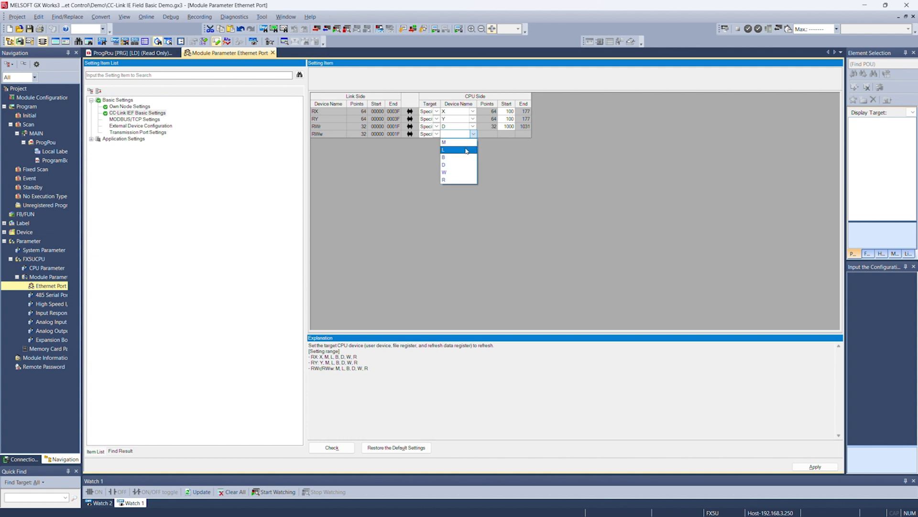
click(452, 165)
click(508, 133)
click(508, 133)
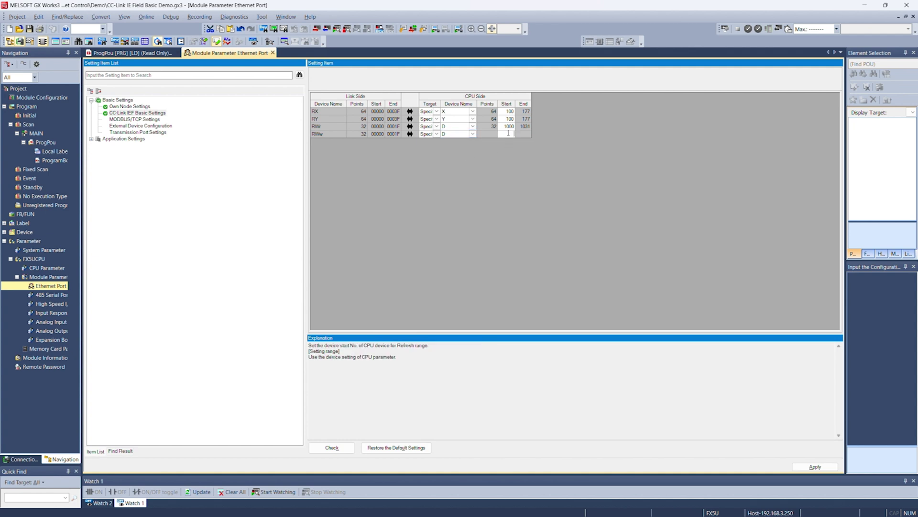
text(2000)
key(Return)
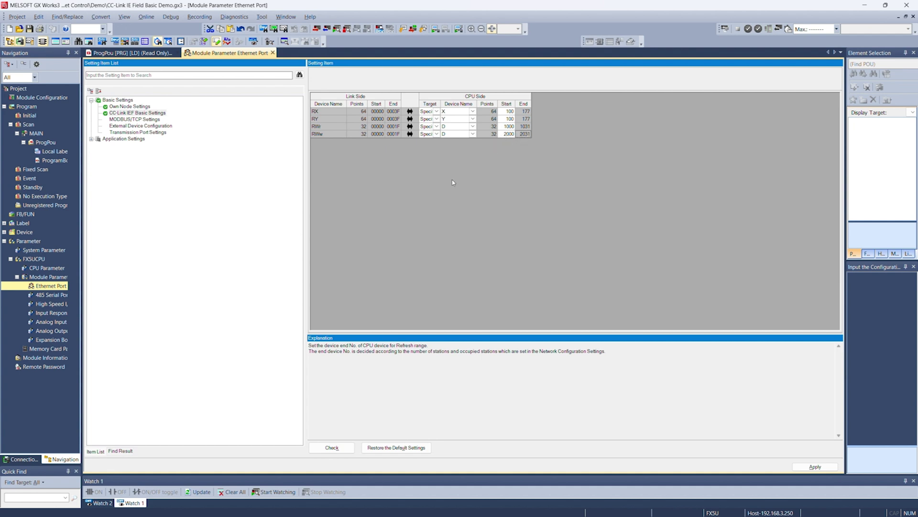
Error-check and apply the Ethernet Port refresh settings, then return to the ProgPou ladder.
click(332, 447)
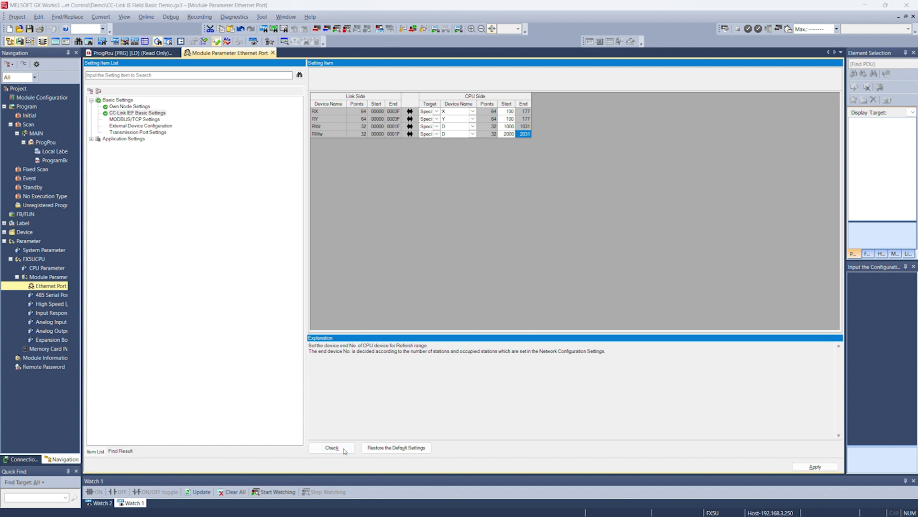
click(471, 283)
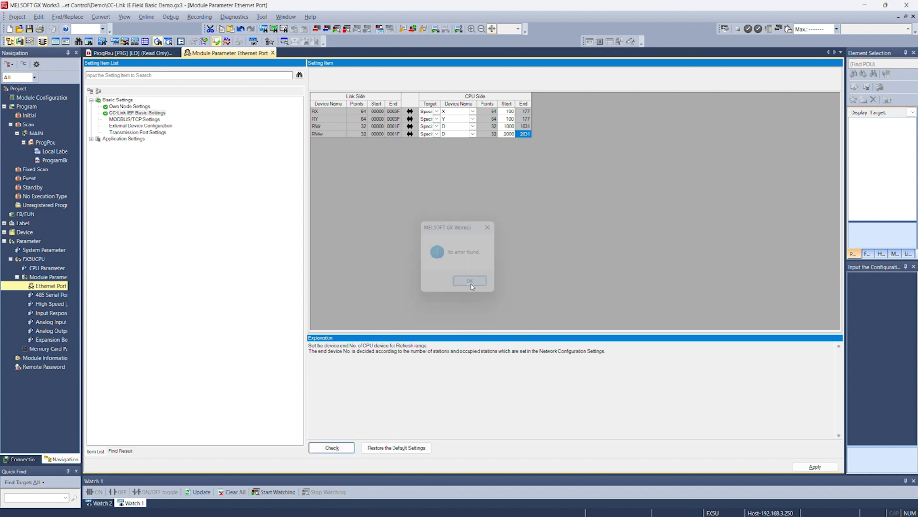
click(811, 468)
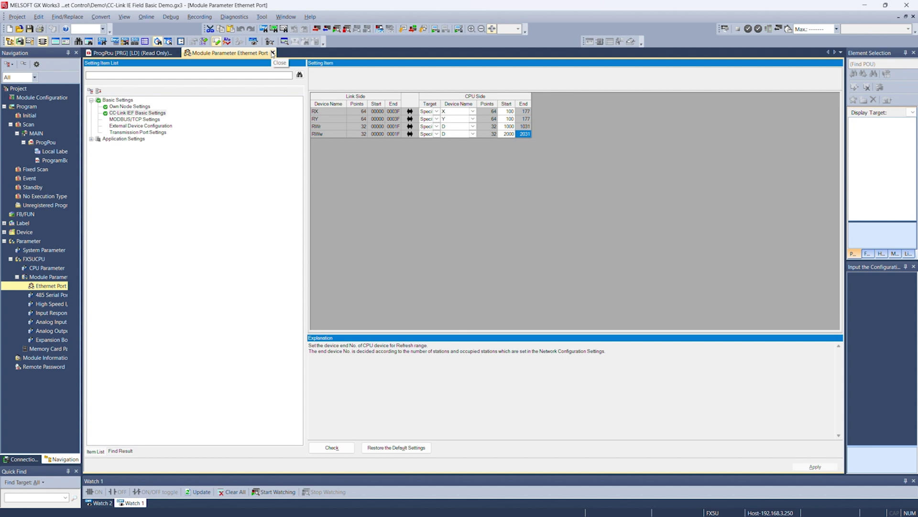
click(153, 53)
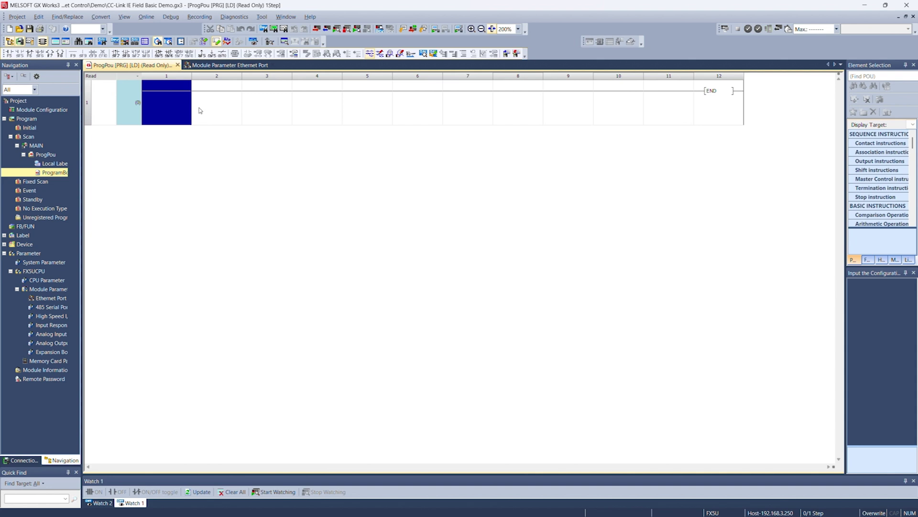
Show the Each Program Device comments and enlarge the Watch 1 pane.
click(4, 244)
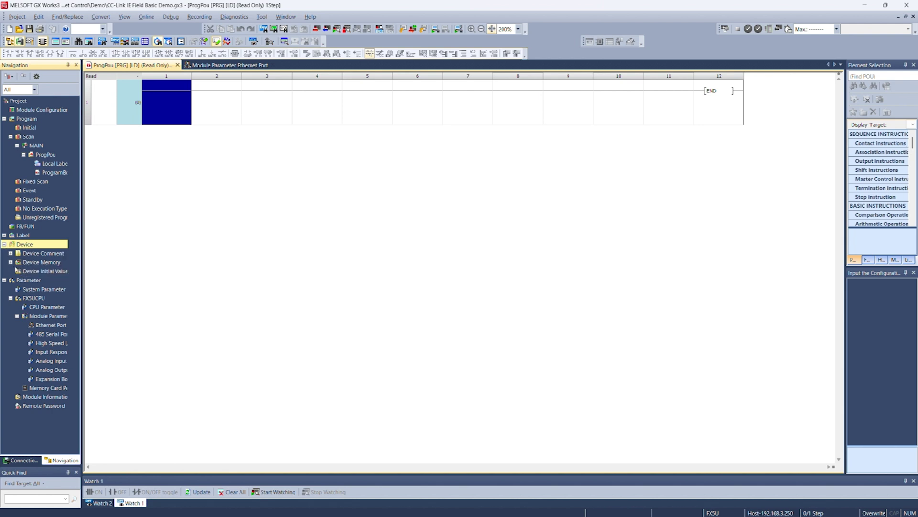
click(12, 254)
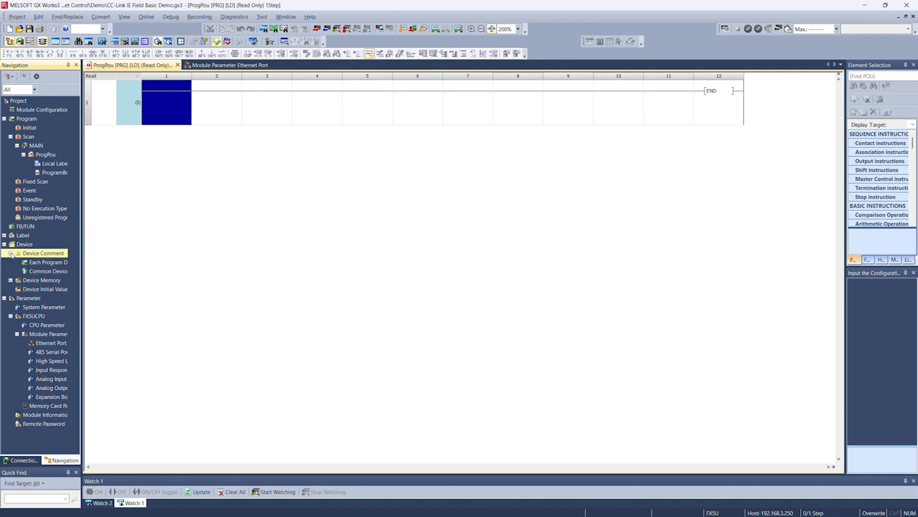
click(38, 263)
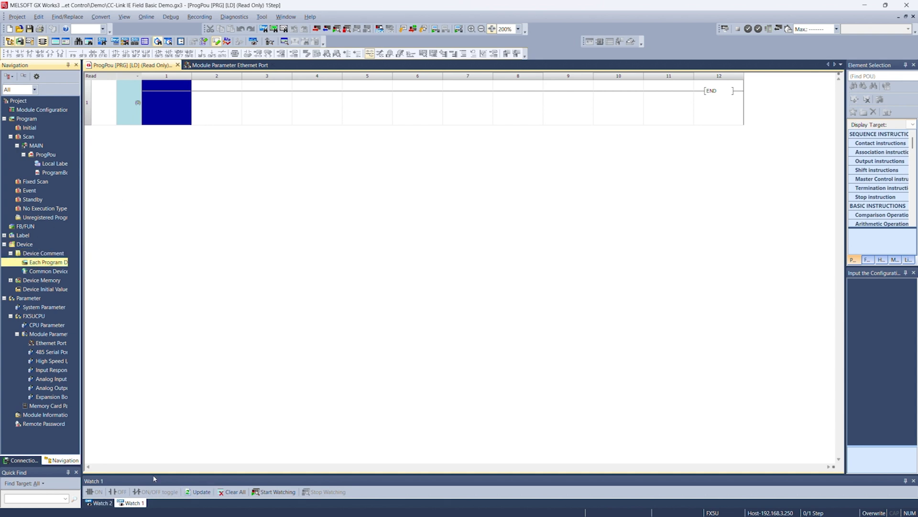
drag(154, 478, 166, 320)
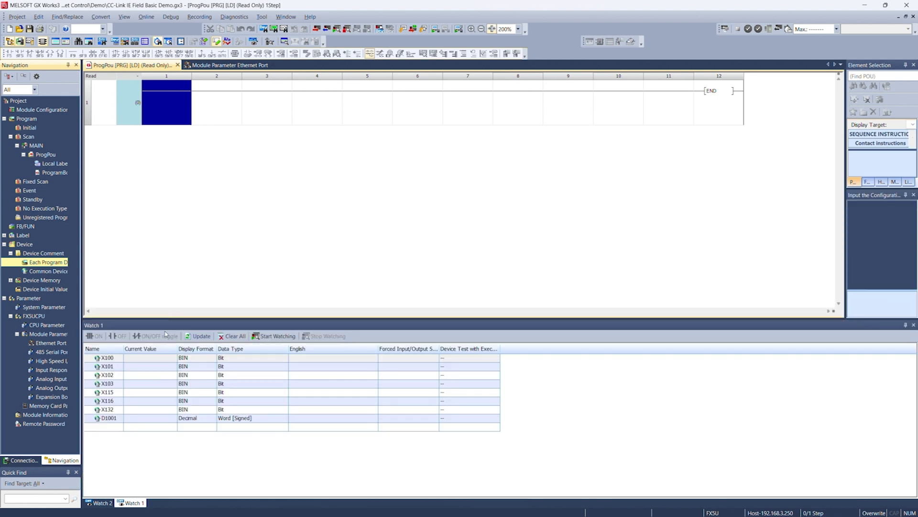
Review the X100–X115 inverter status entries in Watch 1 and float Watch 2.
click(109, 359)
click(110, 366)
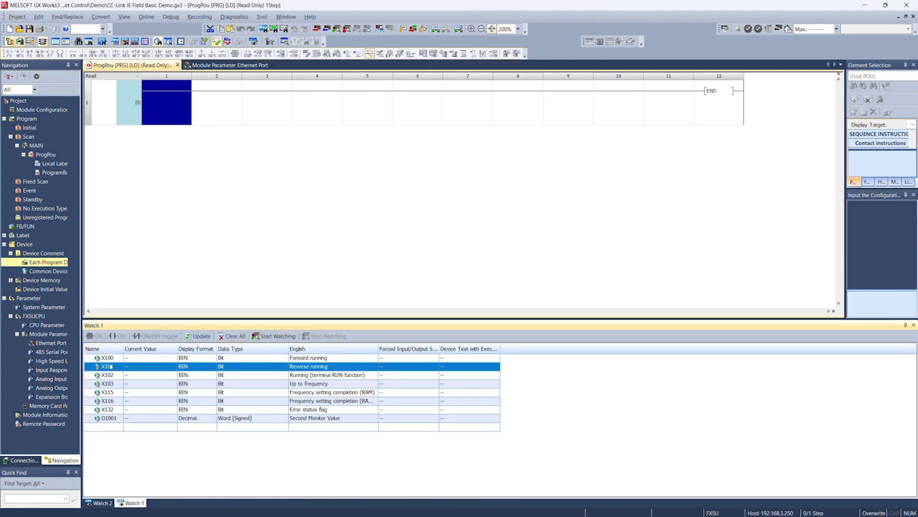
click(111, 375)
click(111, 384)
click(114, 392)
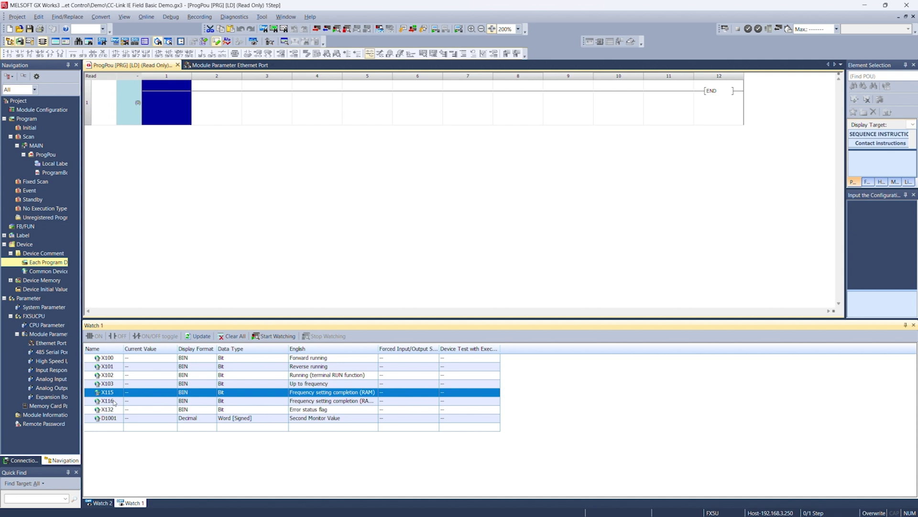
double_click(106, 503)
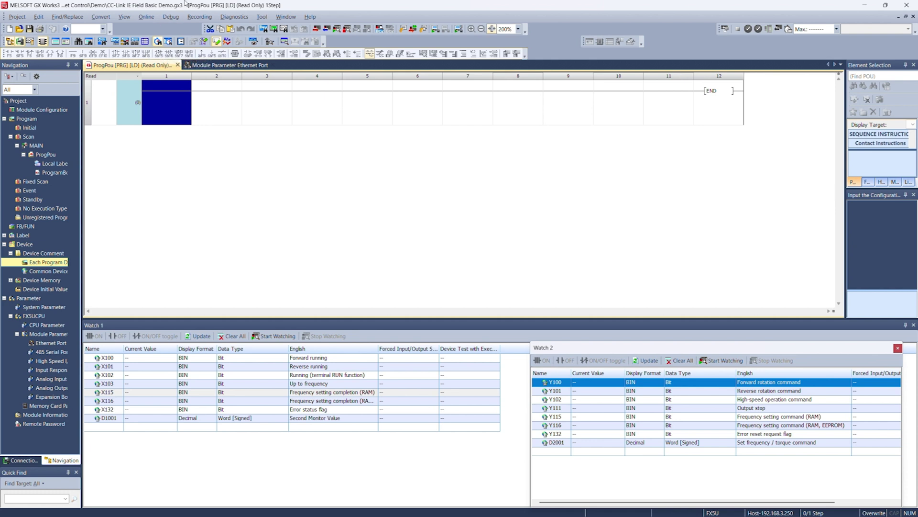
click(103, 19)
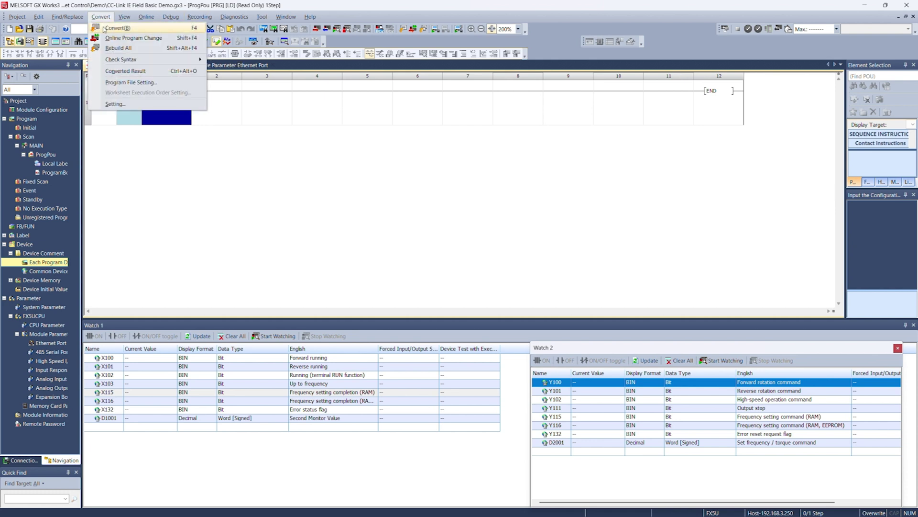
Convert the program and write it to the FX5U CPU, overwriting all existing data.
click(104, 29)
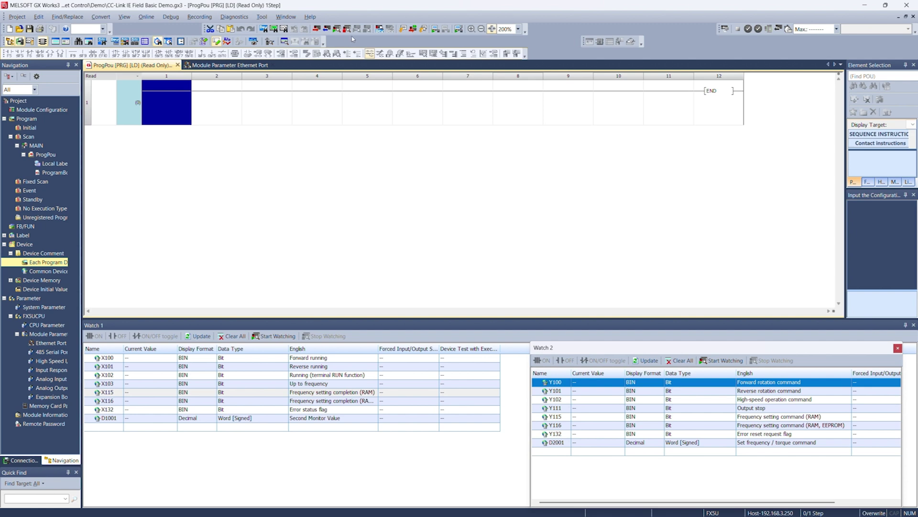
click(319, 31)
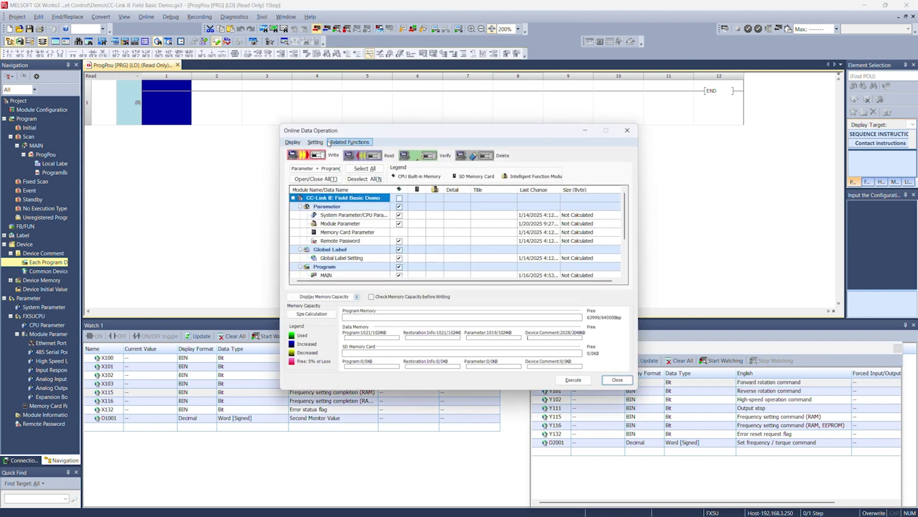
click(573, 380)
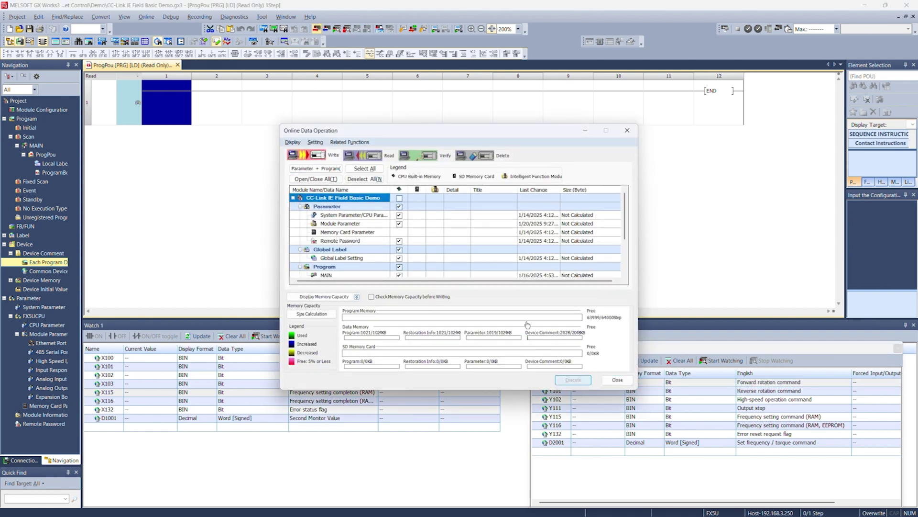
click(450, 318)
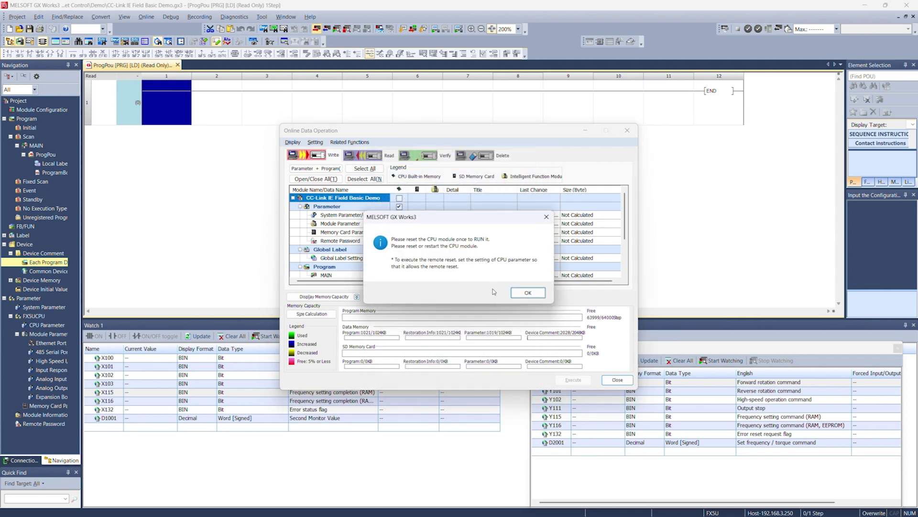
click(524, 299)
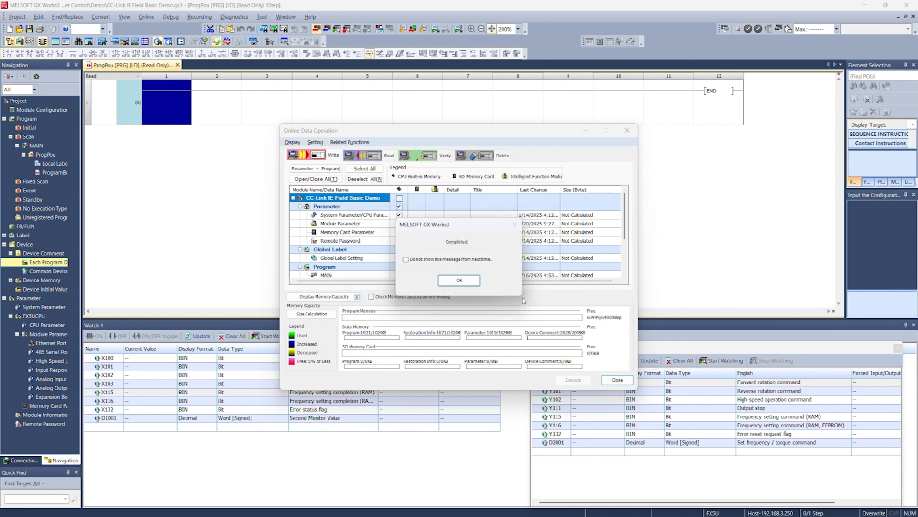
click(471, 283)
click(617, 380)
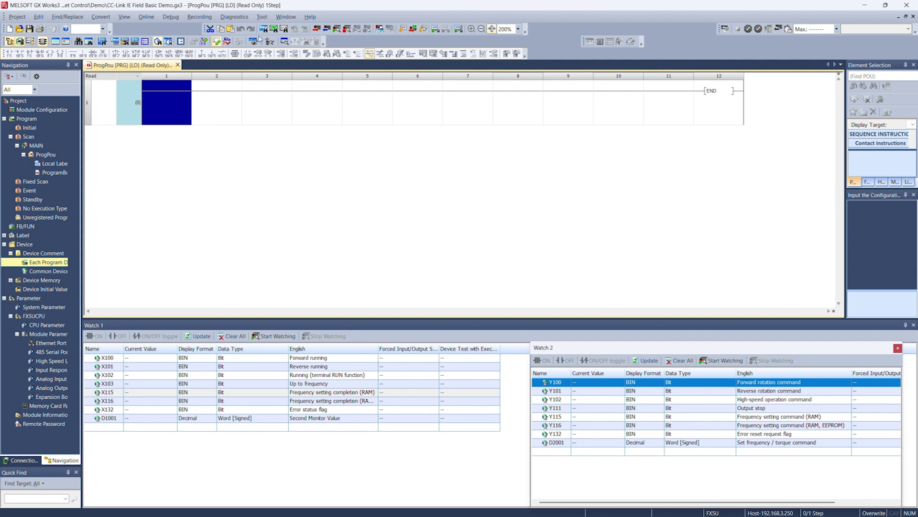
Start live monitoring of both watch lists, with X132 error status reading TRUE.
click(153, 20)
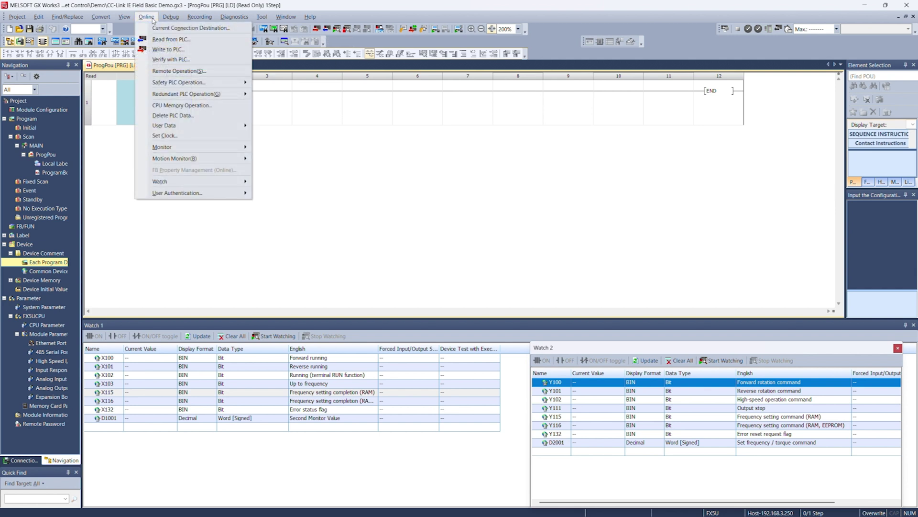
click(366, 263)
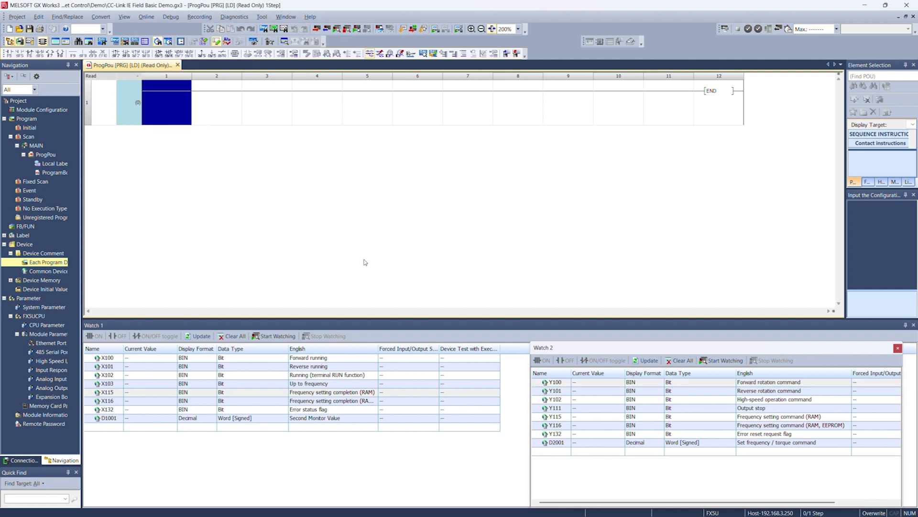
click(268, 337)
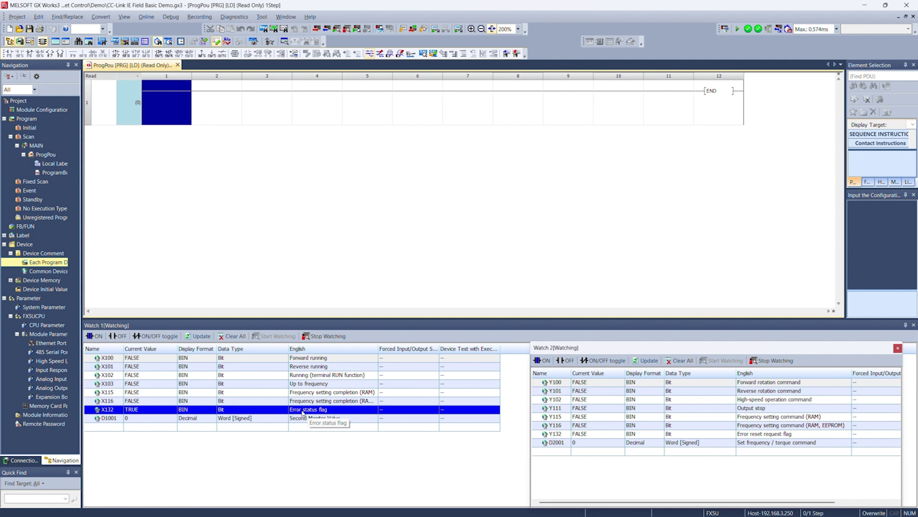
click(677, 434)
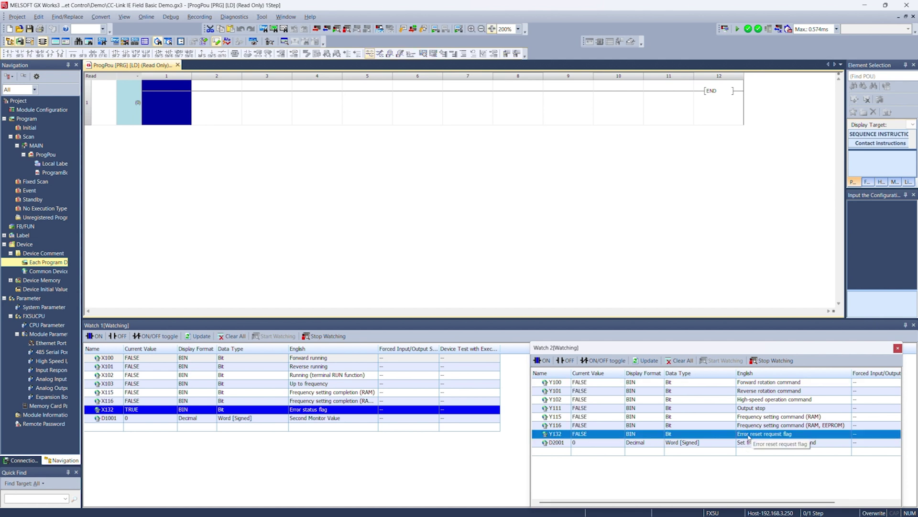
click(599, 362)
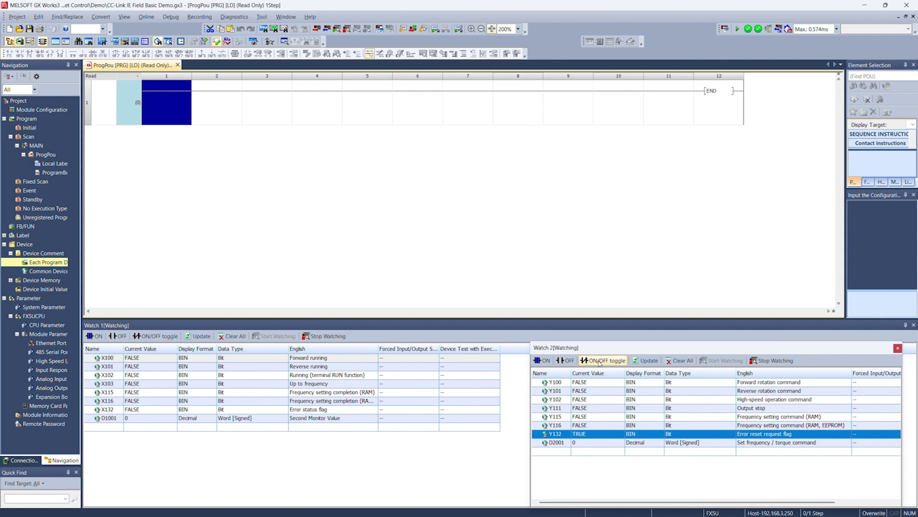
click(294, 412)
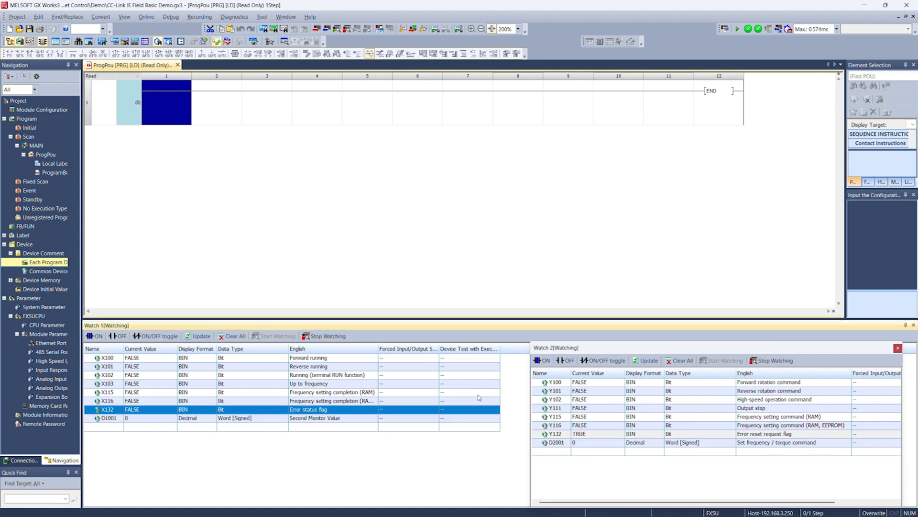
click(604, 363)
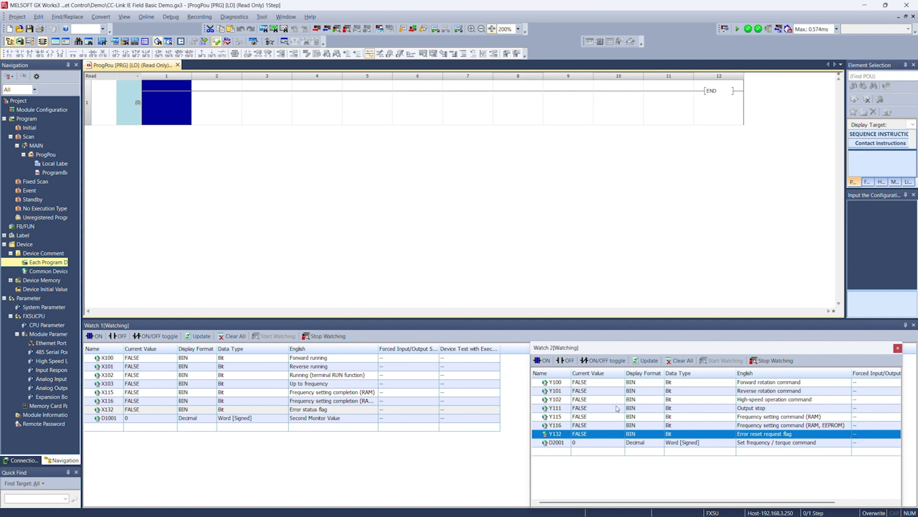
ctrl+click(554, 384)
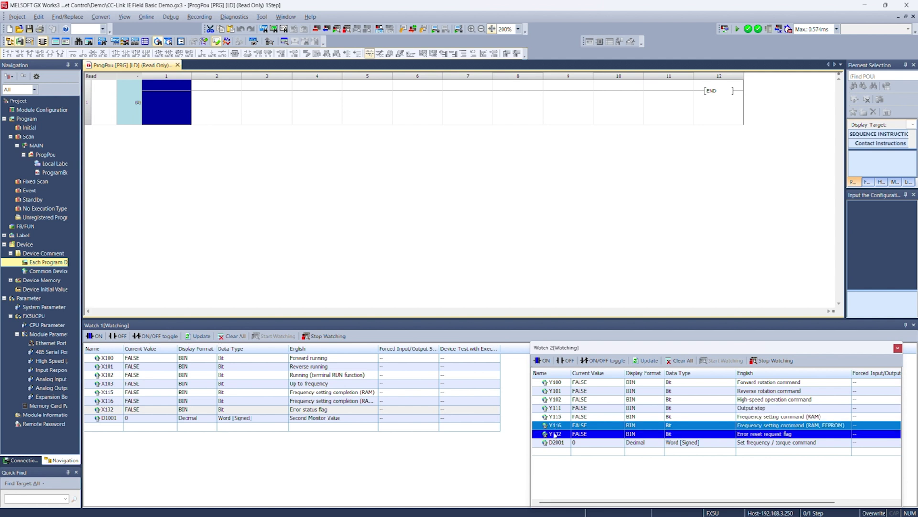
click(555, 434)
ctrl+click(556, 383)
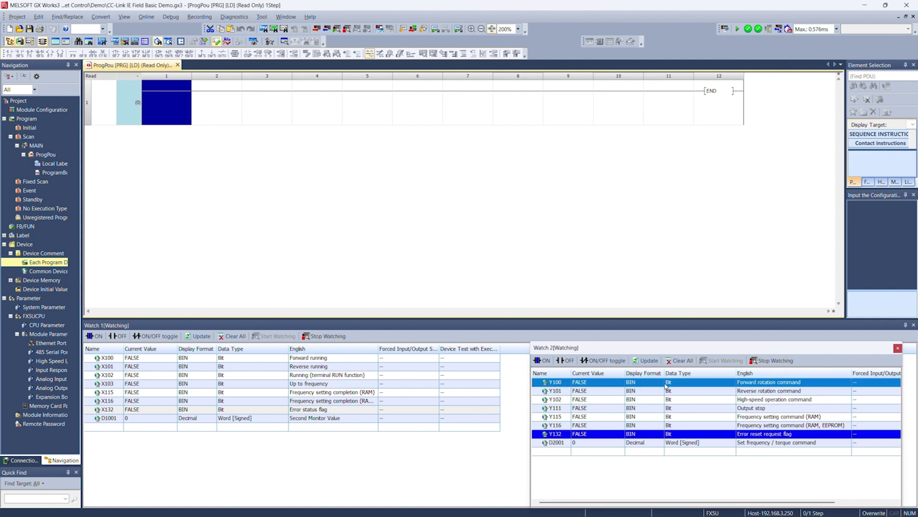
click(557, 392)
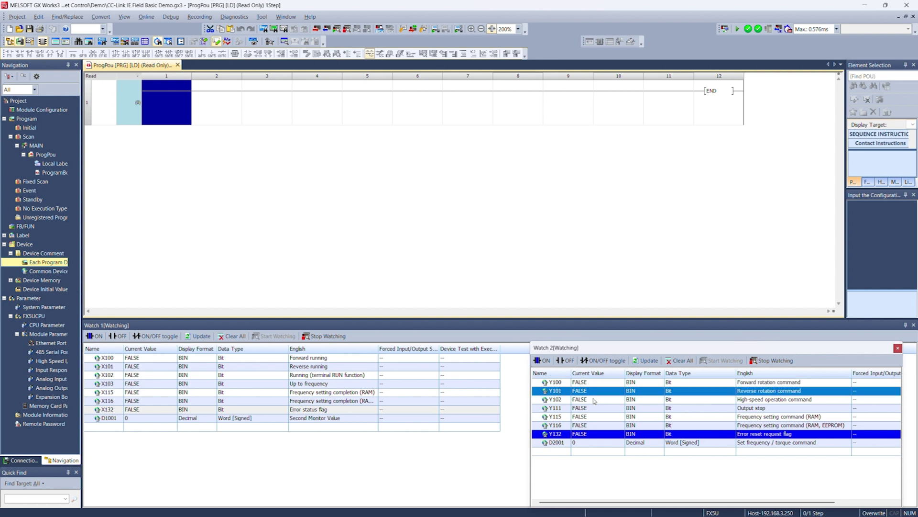
click(562, 400)
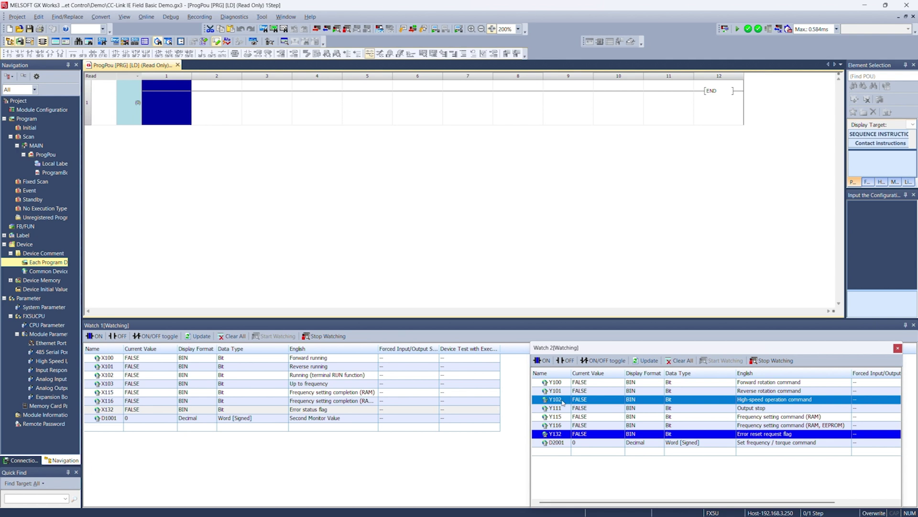
click(554, 409)
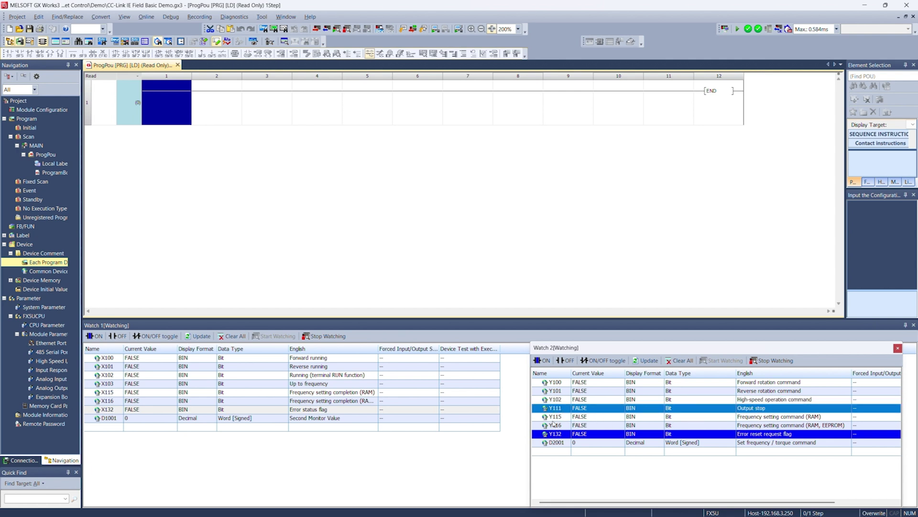
click(554, 419)
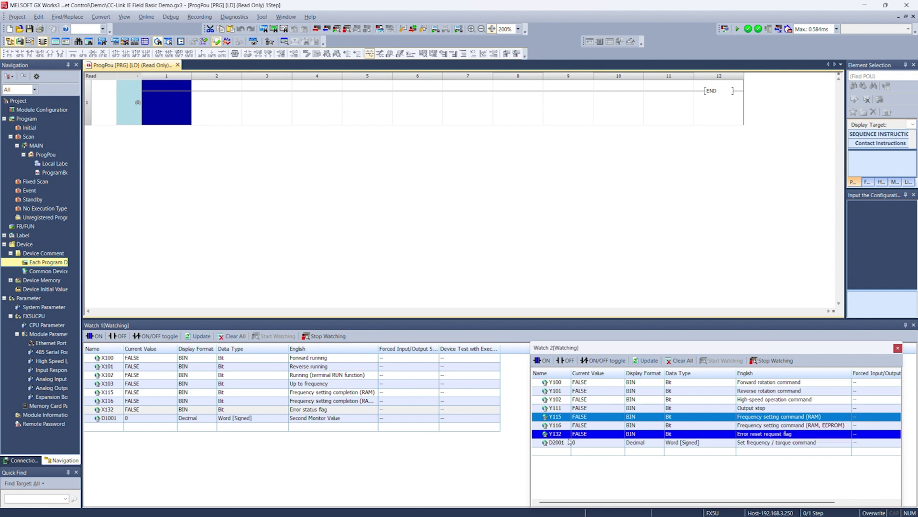
click(558, 425)
click(558, 443)
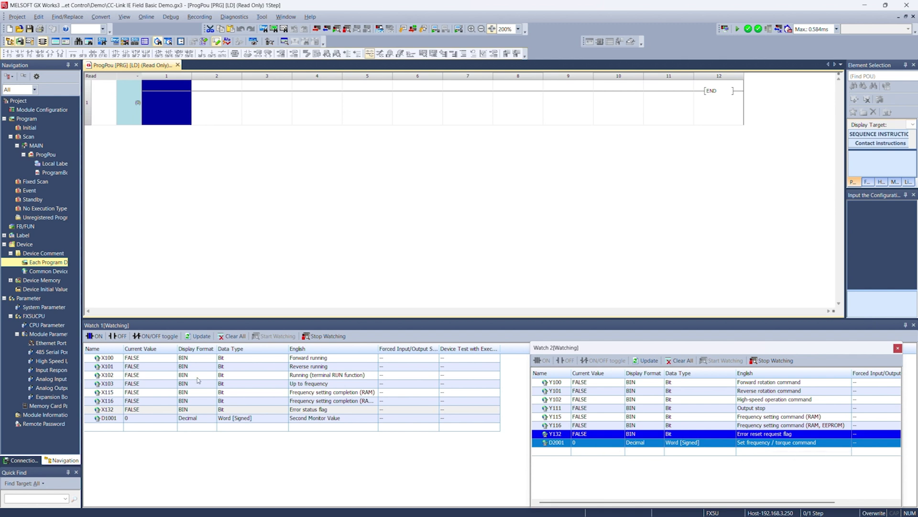
click(249, 360)
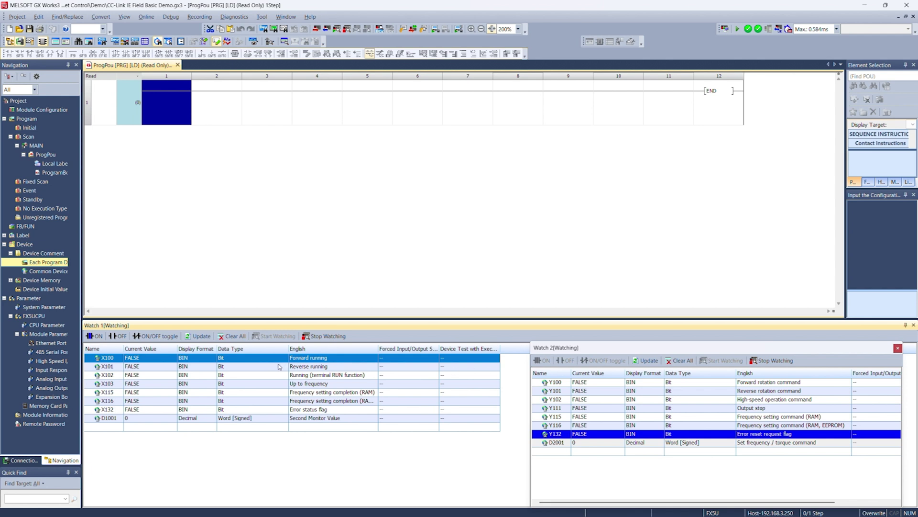
click(282, 366)
click(286, 374)
click(290, 383)
click(295, 392)
click(298, 400)
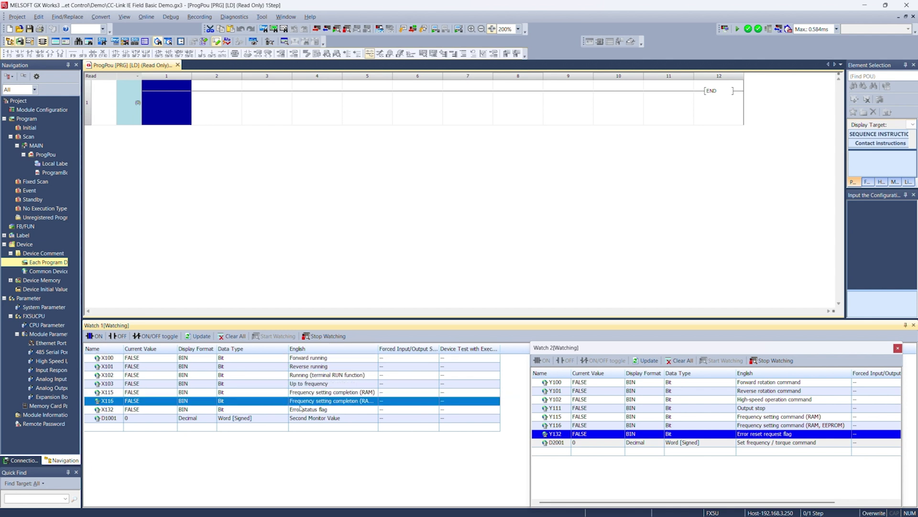
click(298, 409)
click(296, 418)
click(290, 366)
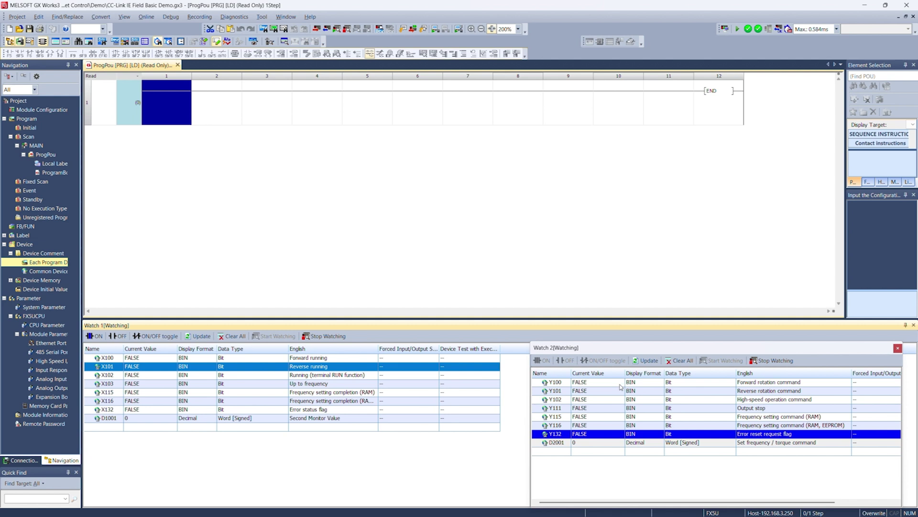
click(594, 384)
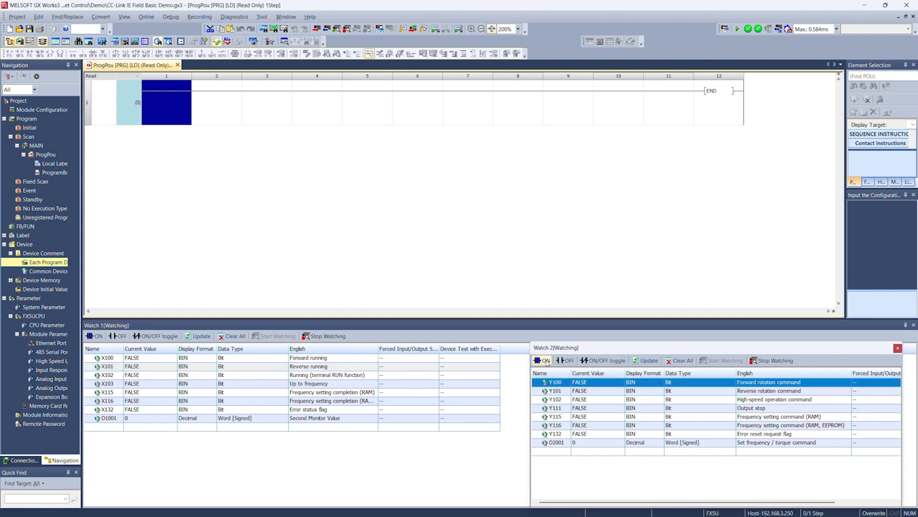
Turn forward rotation Y100 on and confirm D1001 output frequency reads 6,000.
click(546, 361)
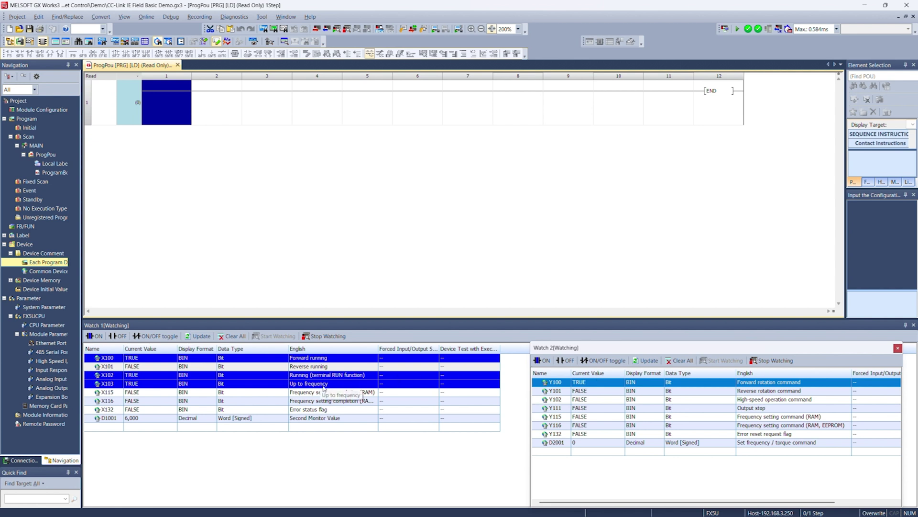
click(134, 417)
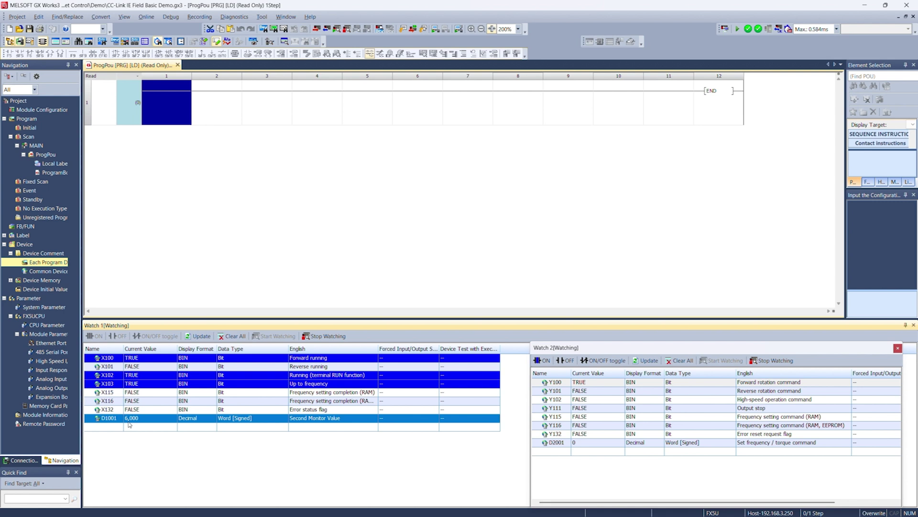
Cycle forward command Y100 off and back on, then switch reverse command Y101 on too.
click(574, 382)
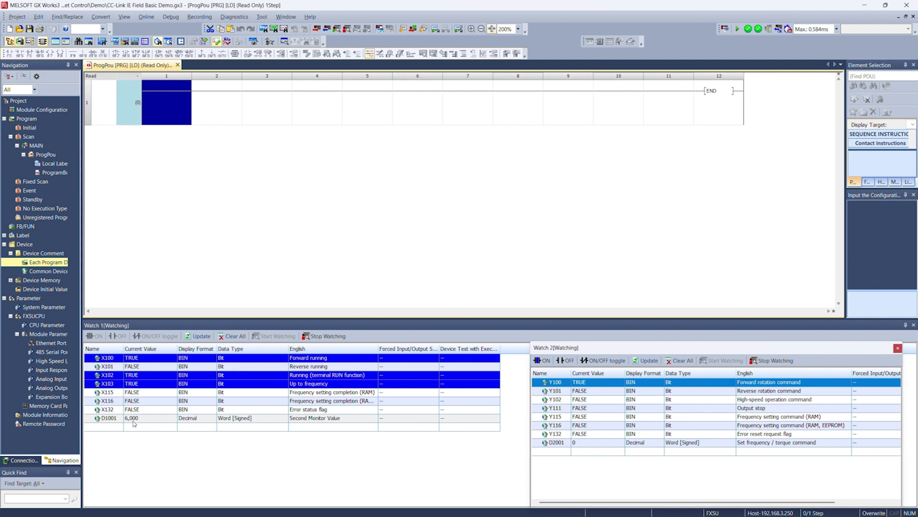
click(567, 362)
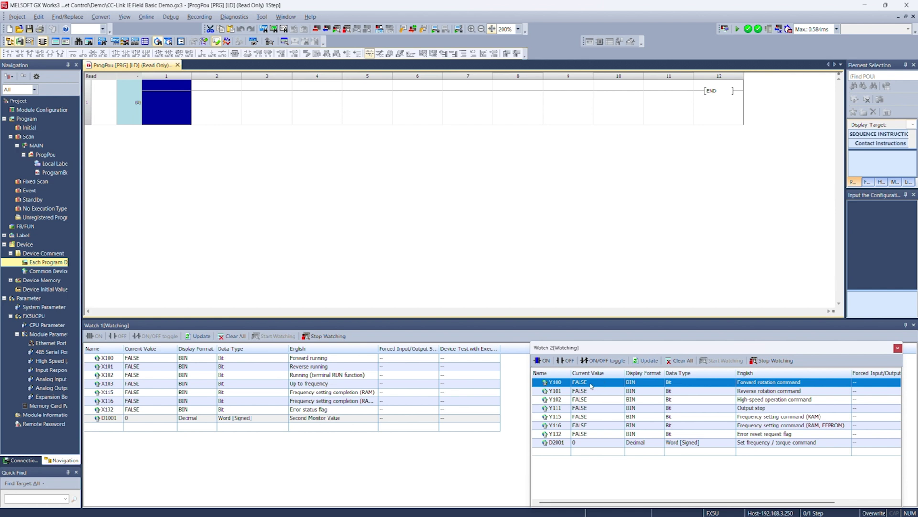
click(543, 360)
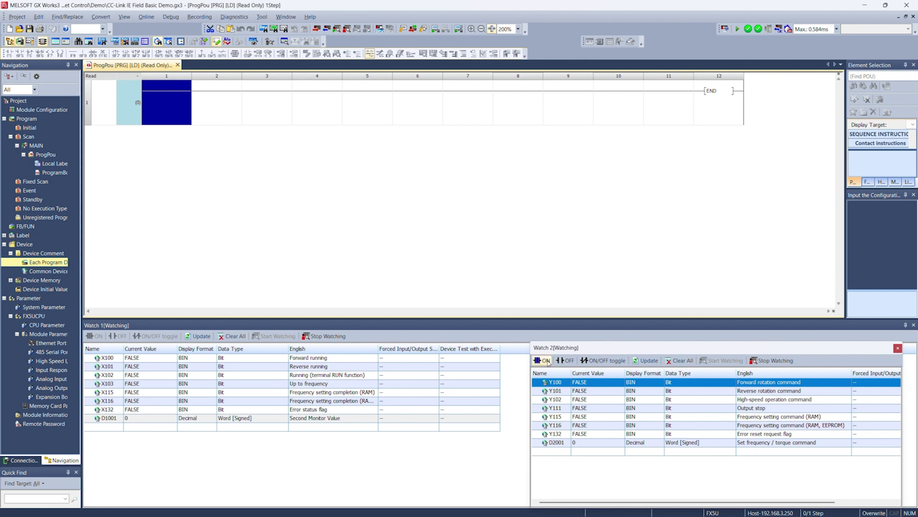
click(586, 392)
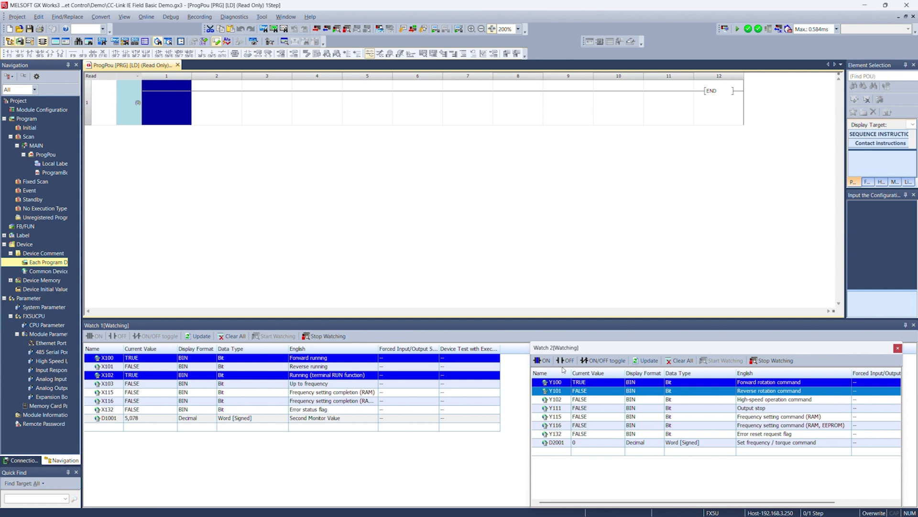
click(544, 361)
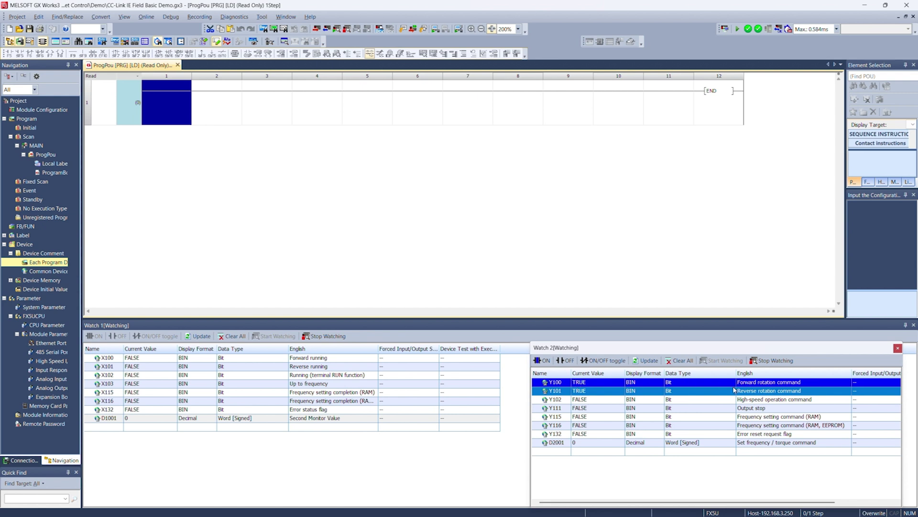
Turn Y100 off for a reverse-only run, check X101–X103 and D1001, then turn Y101 off.
click(586, 387)
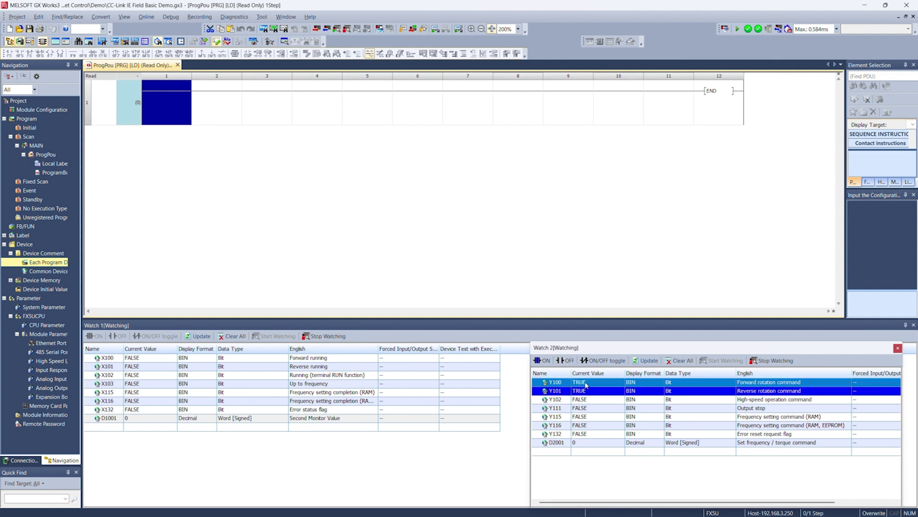
click(560, 361)
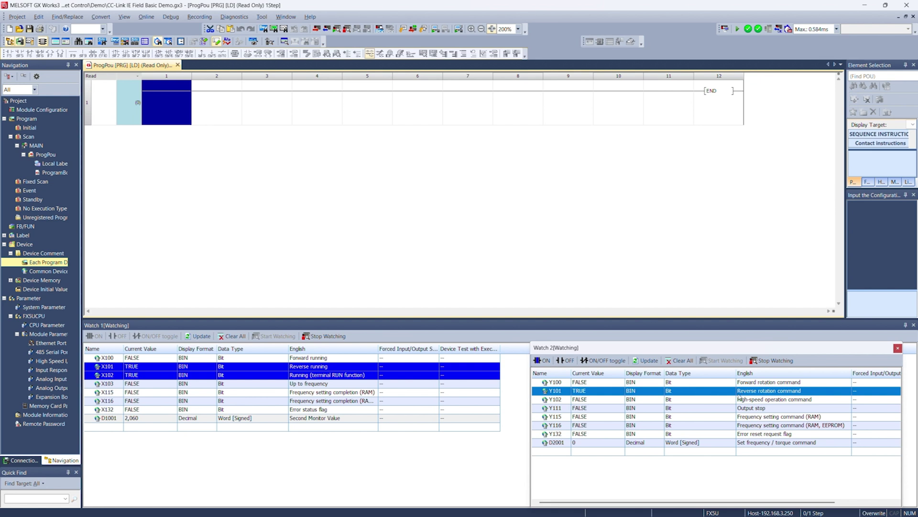
click(309, 368)
shift+click(332, 385)
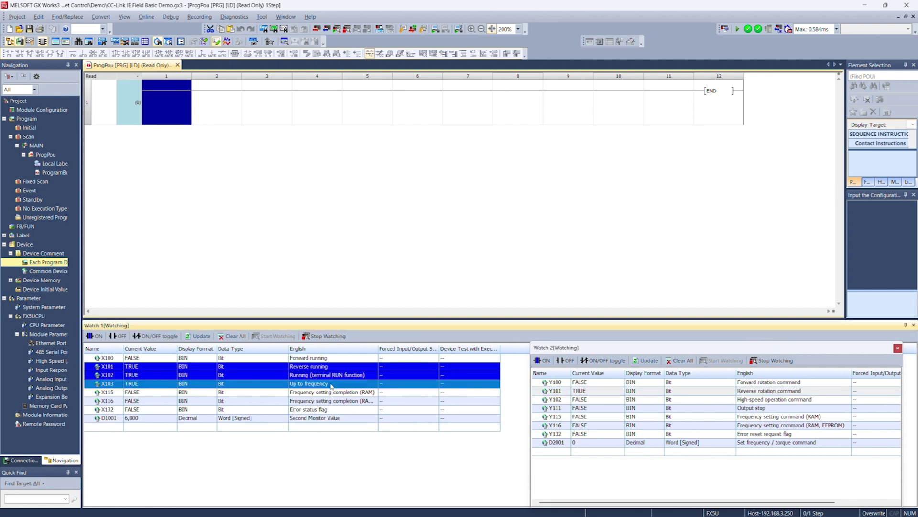
ctrl+click(147, 419)
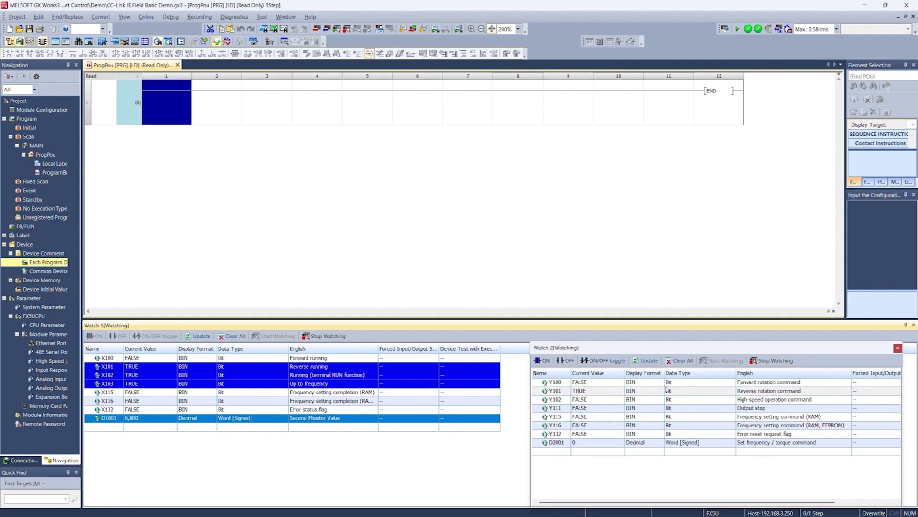
click(597, 391)
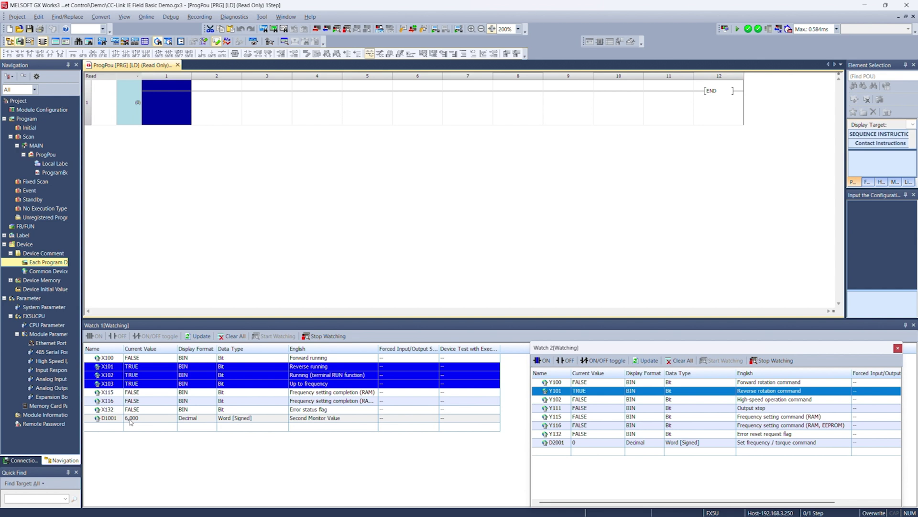
click(603, 360)
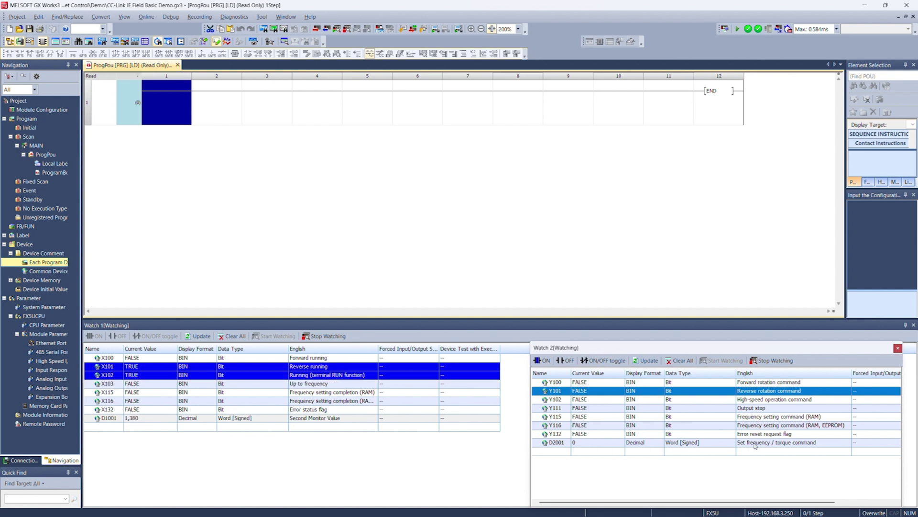
Set the D2001 set frequency value to 5000.
click(583, 445)
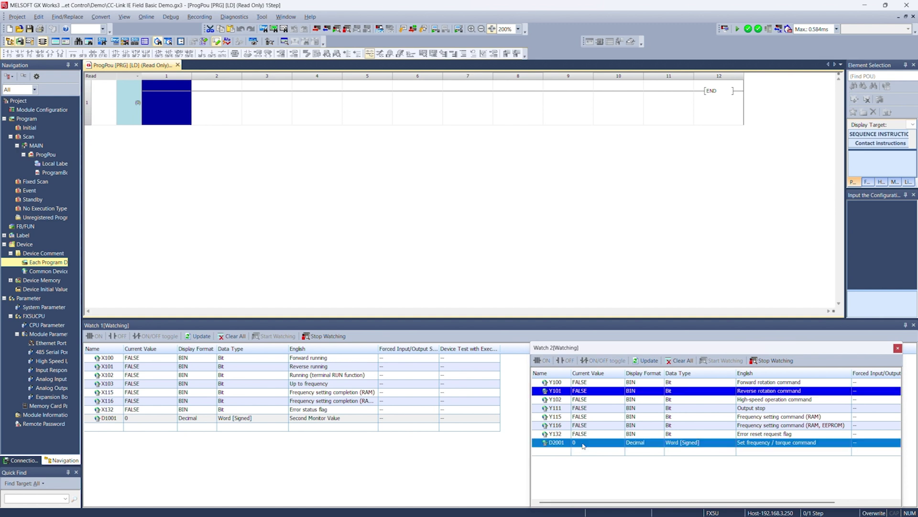
click(583, 443)
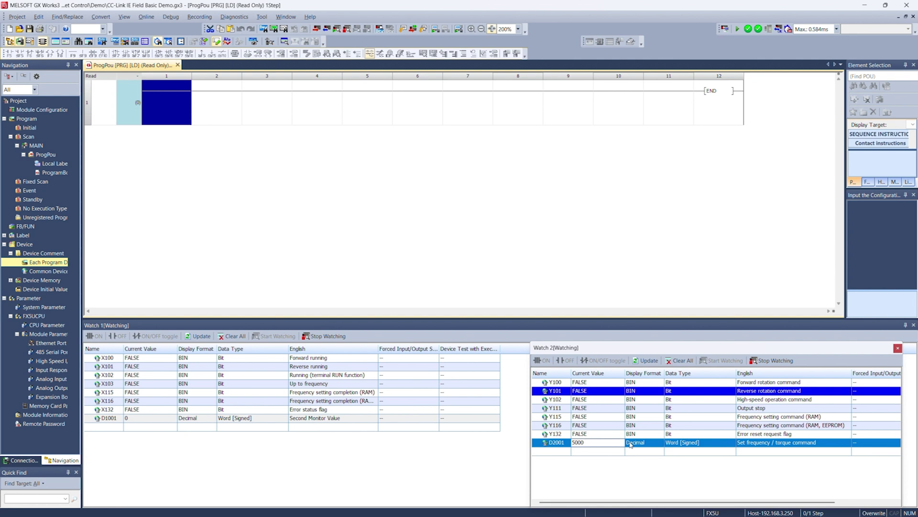
key(Return)
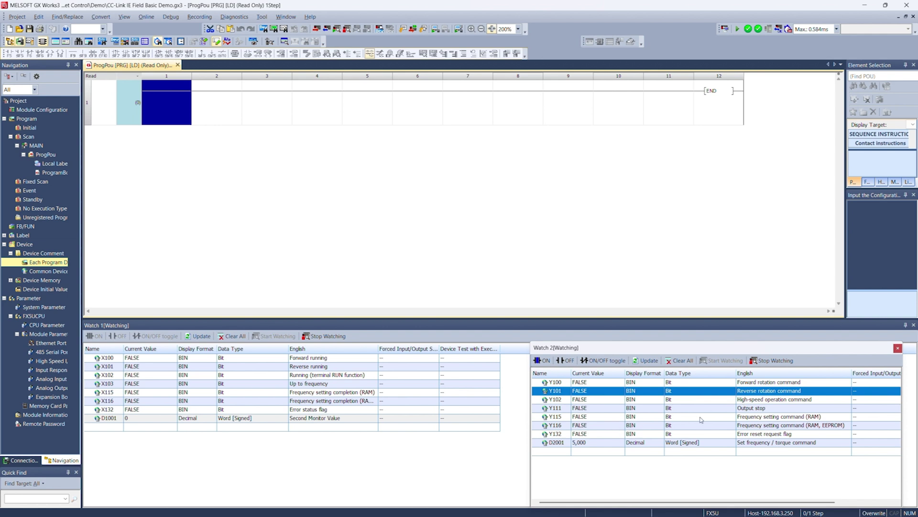
ctrl+click(755, 444)
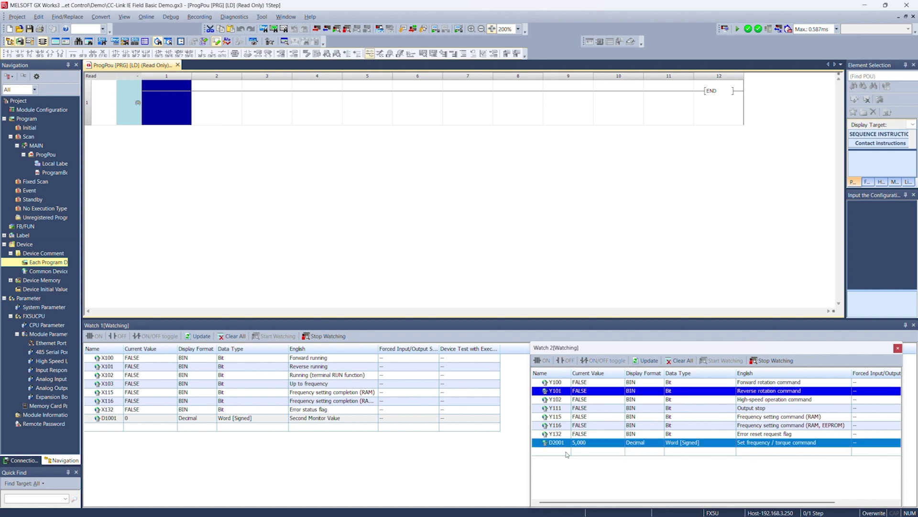
Run forward via Y100 at the new frequency, then switch Y100 off again.
click(578, 383)
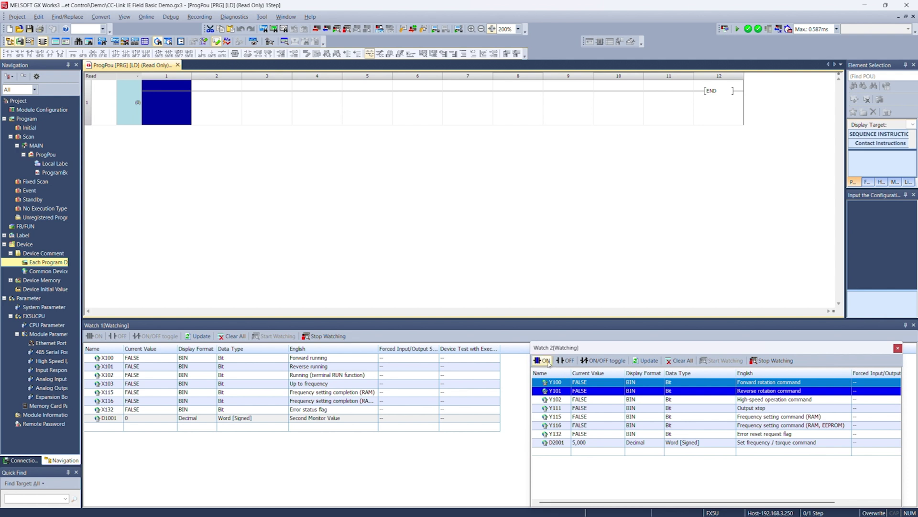
click(549, 362)
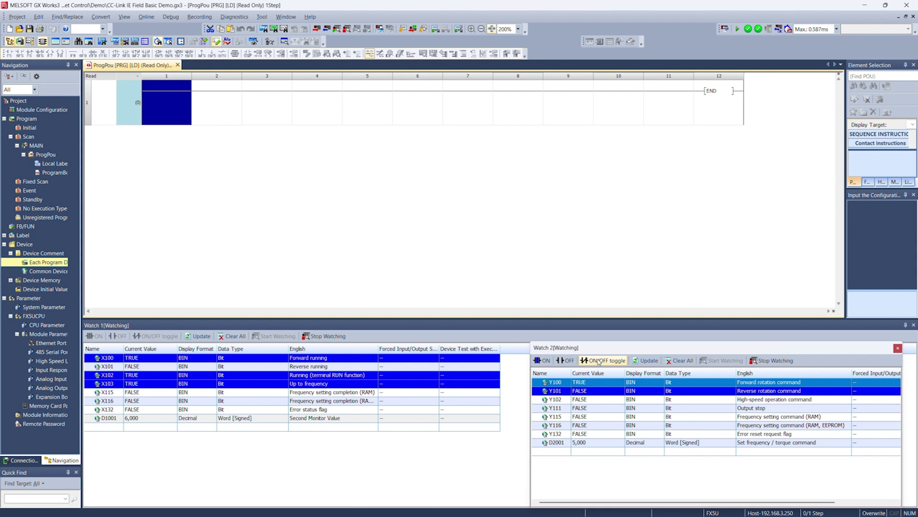
click(599, 362)
click(743, 419)
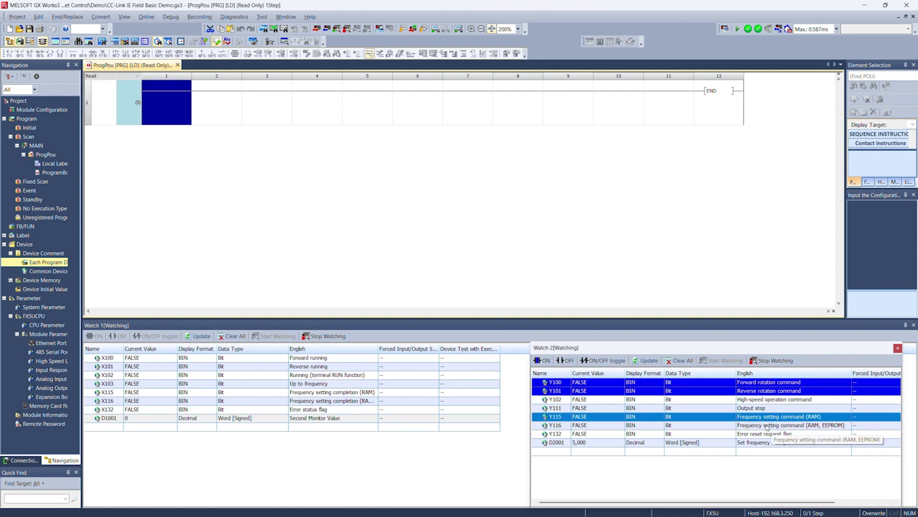
Inspect the D2001, Y115 and Y116 rows in Watch 2.
click(577, 443)
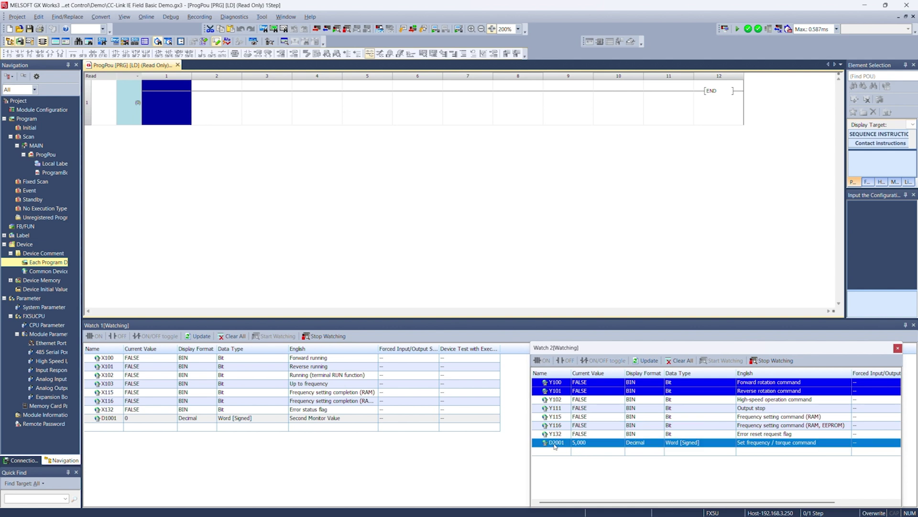
click(592, 419)
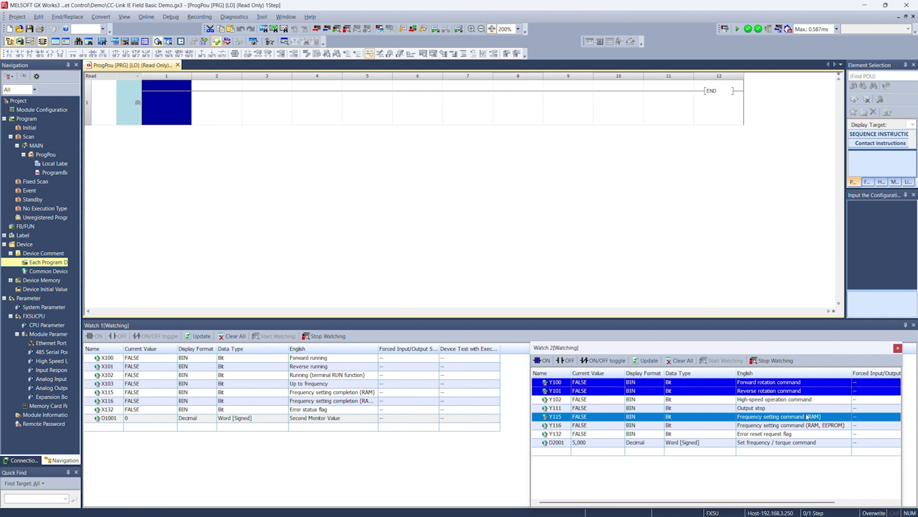
click(846, 427)
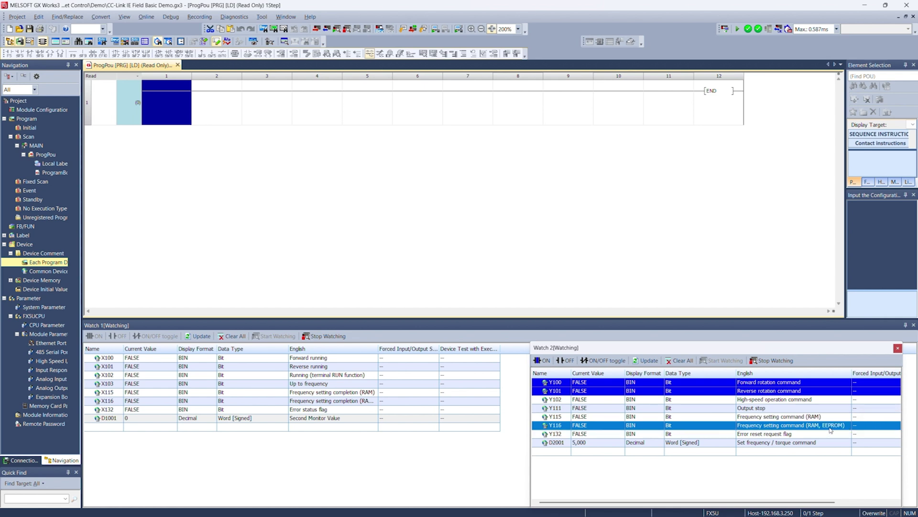
click(815, 419)
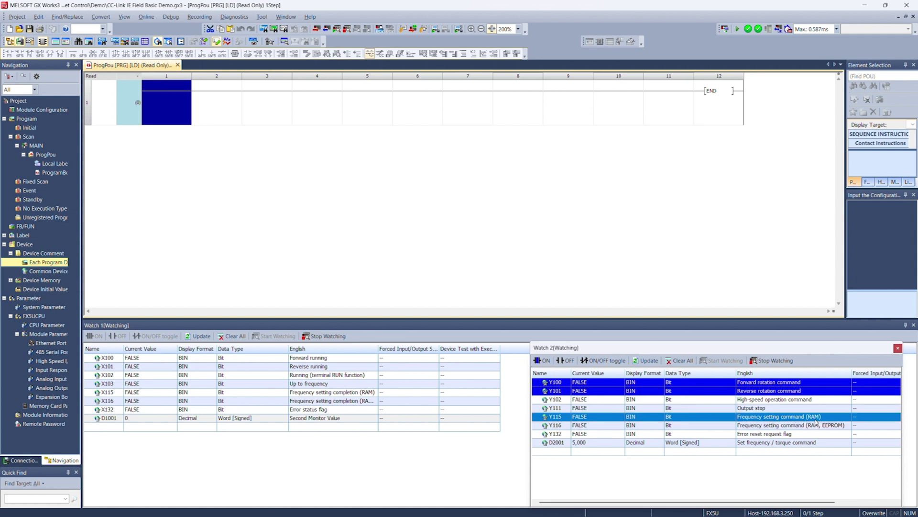
click(836, 427)
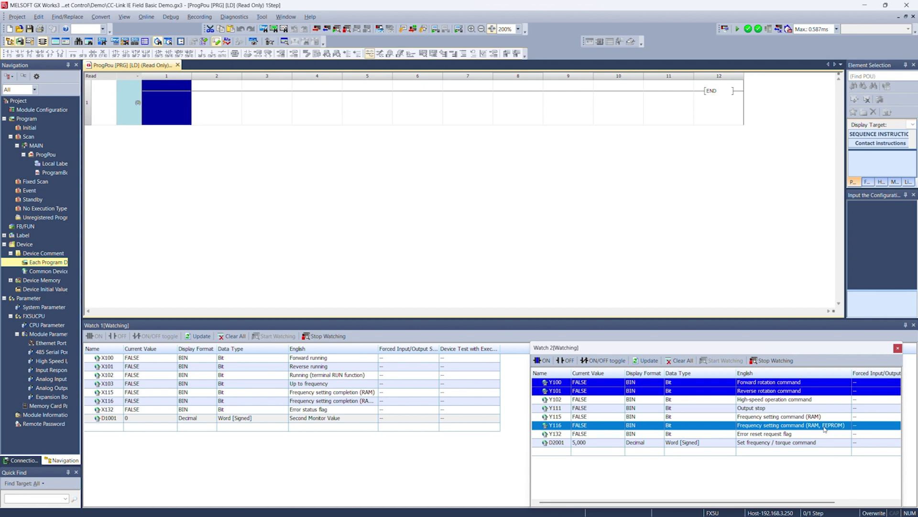
click(765, 443)
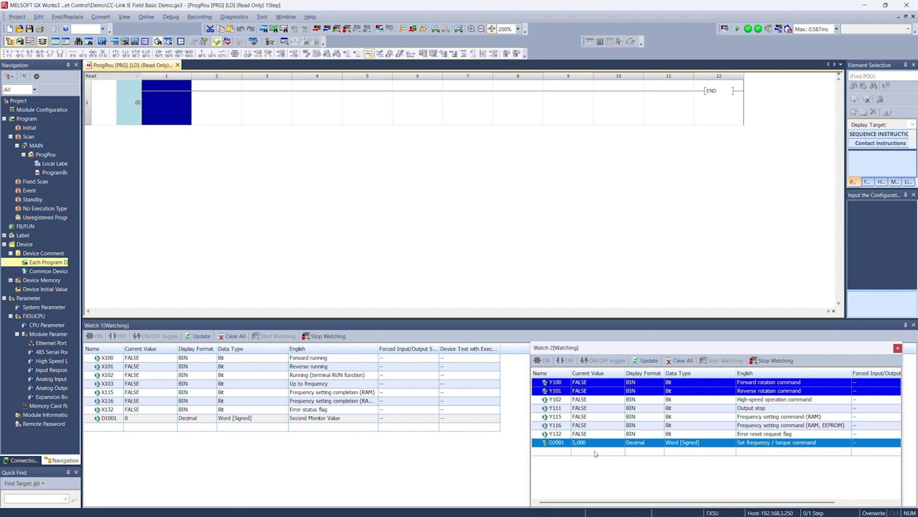
click(836, 428)
click(815, 418)
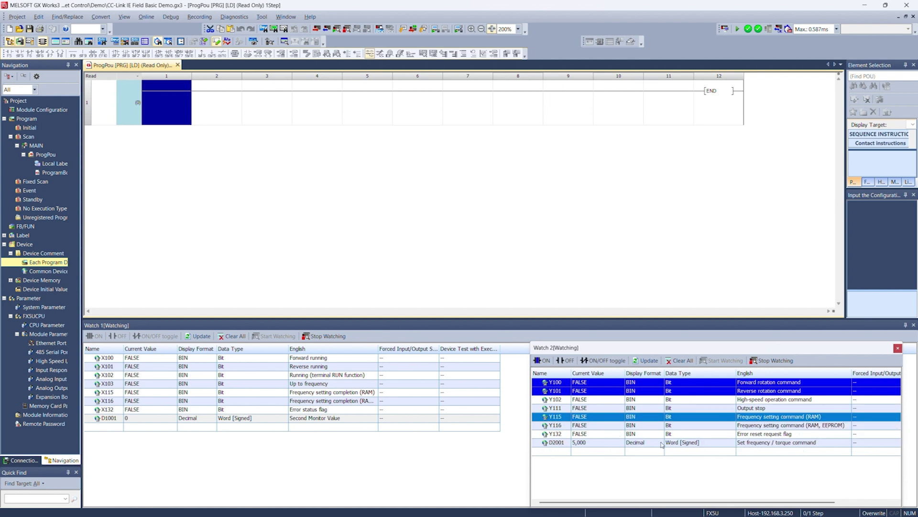
click(590, 446)
Pulse Y115 on to write the frequency to RAM, check X115, then switch Y115 off.
click(647, 417)
click(597, 362)
click(237, 393)
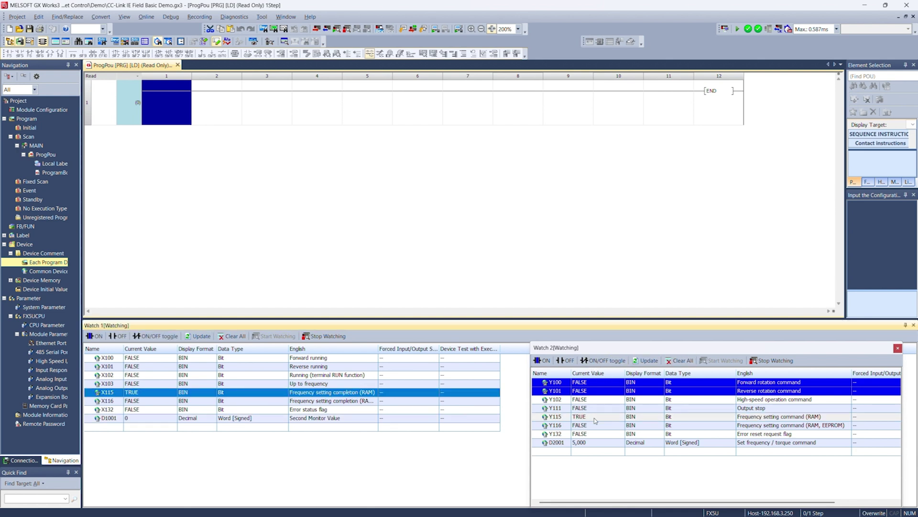
click(594, 418)
click(597, 362)
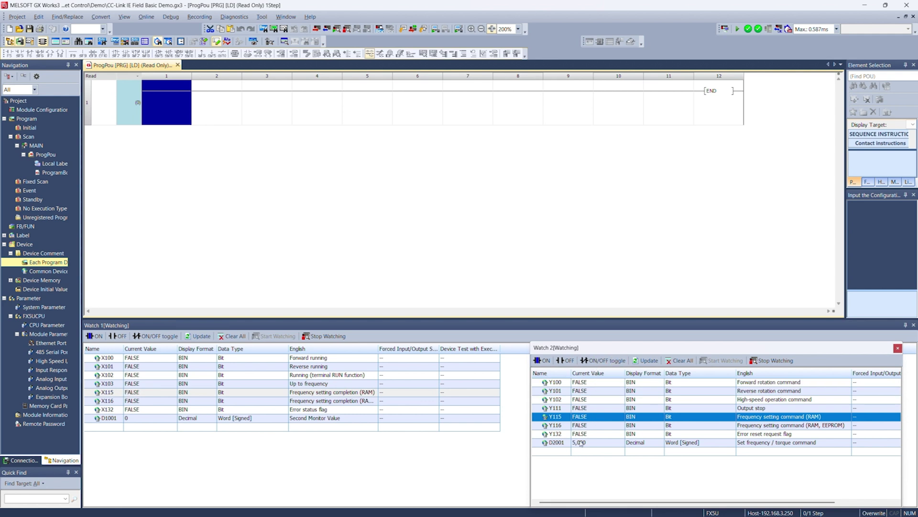
Switch forward rotation Y100 on and watch D1001 reach 5,000.
click(588, 383)
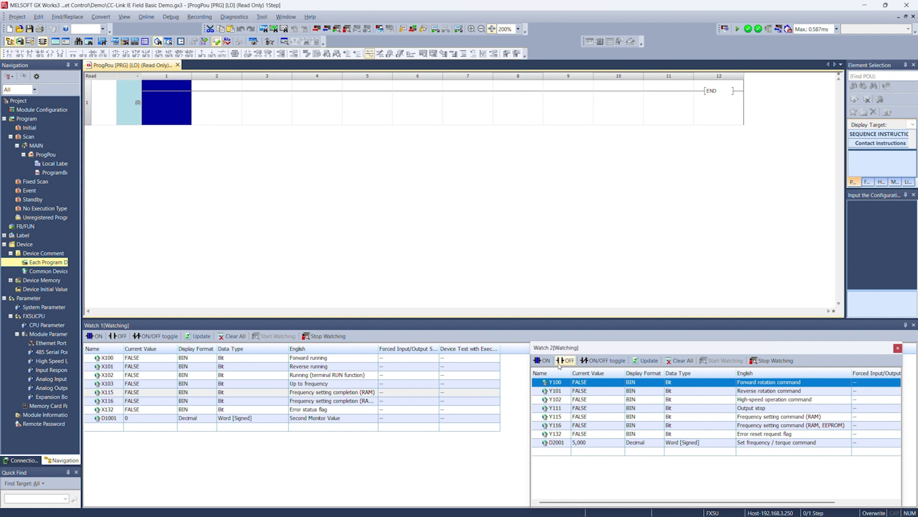
click(543, 361)
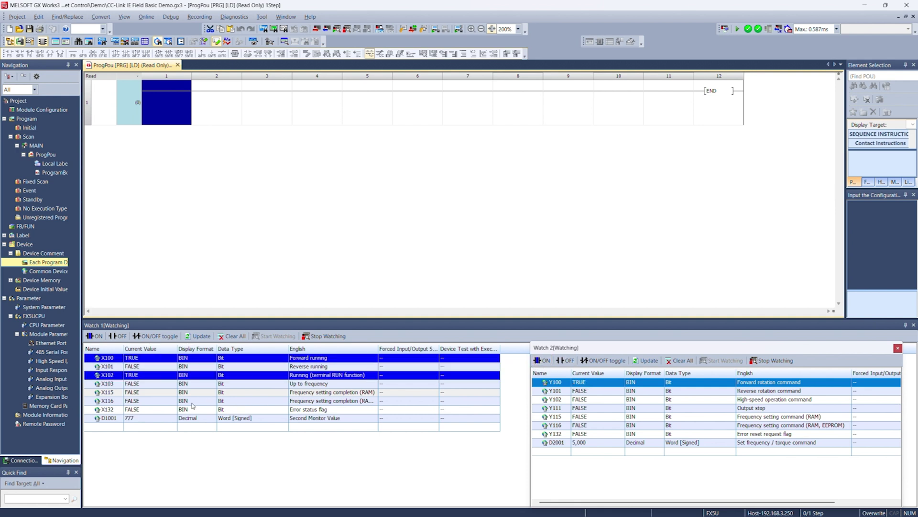
click(145, 422)
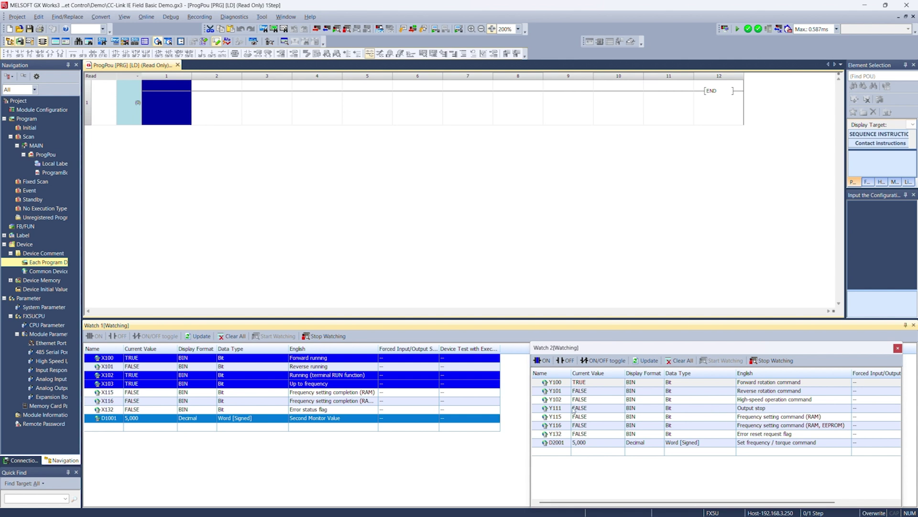
click(590, 408)
click(144, 421)
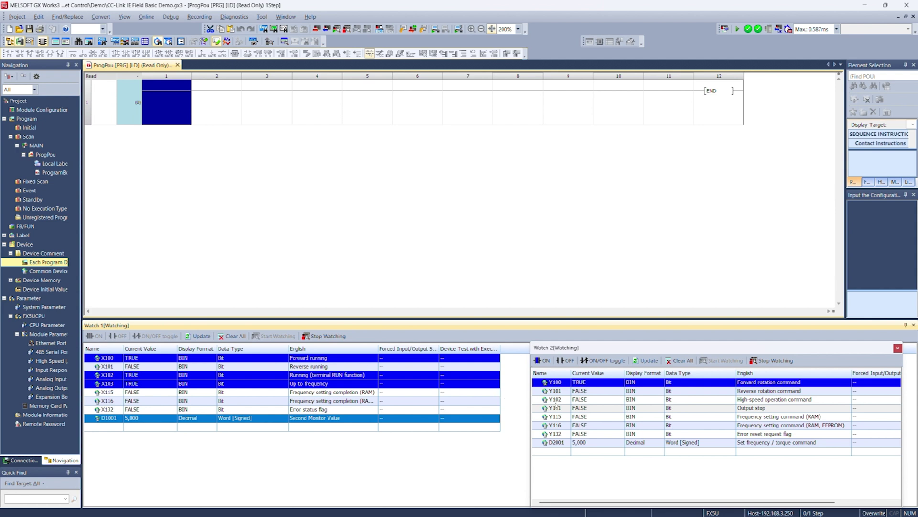
Turn output stop Y111 on to halt the motor, then off to restart it, watching D1001.
click(585, 409)
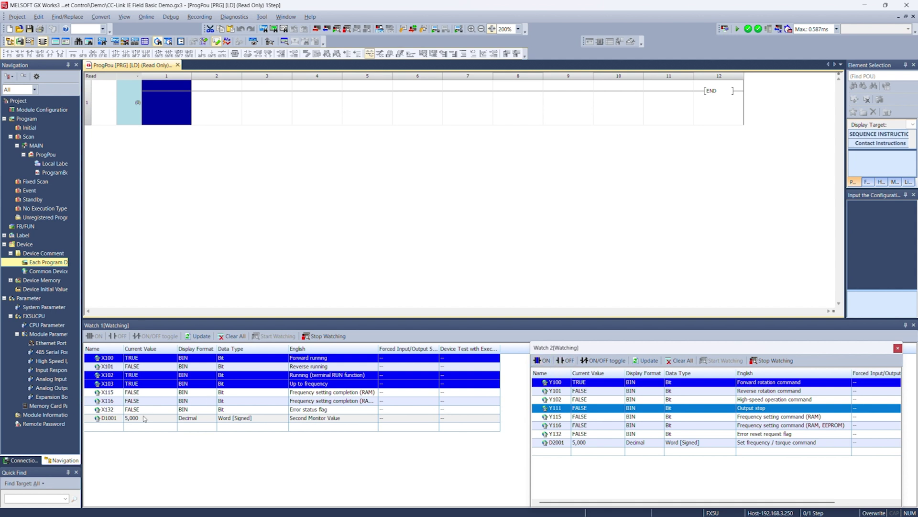
click(543, 361)
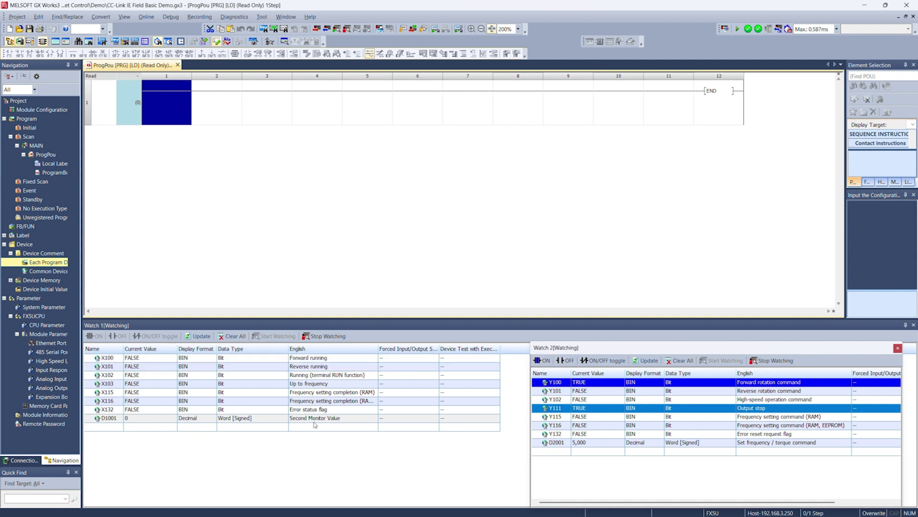
click(138, 419)
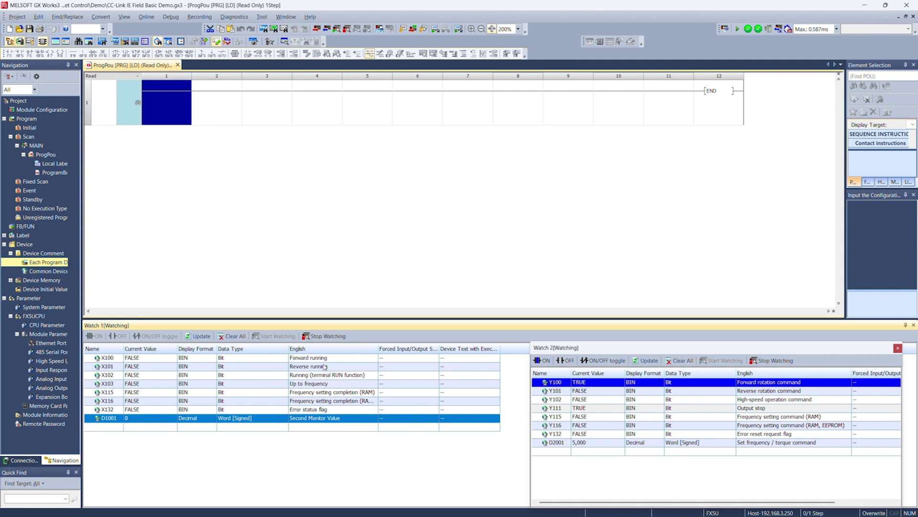
click(613, 411)
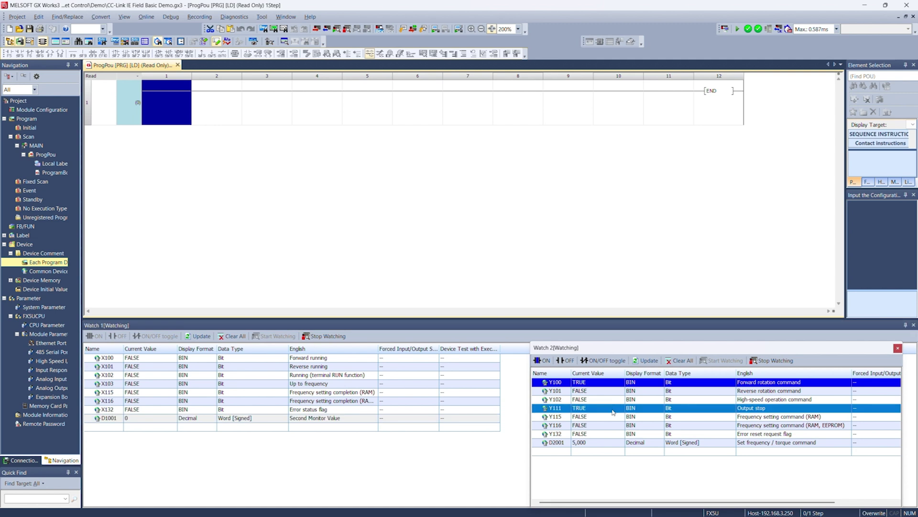
click(571, 363)
click(163, 420)
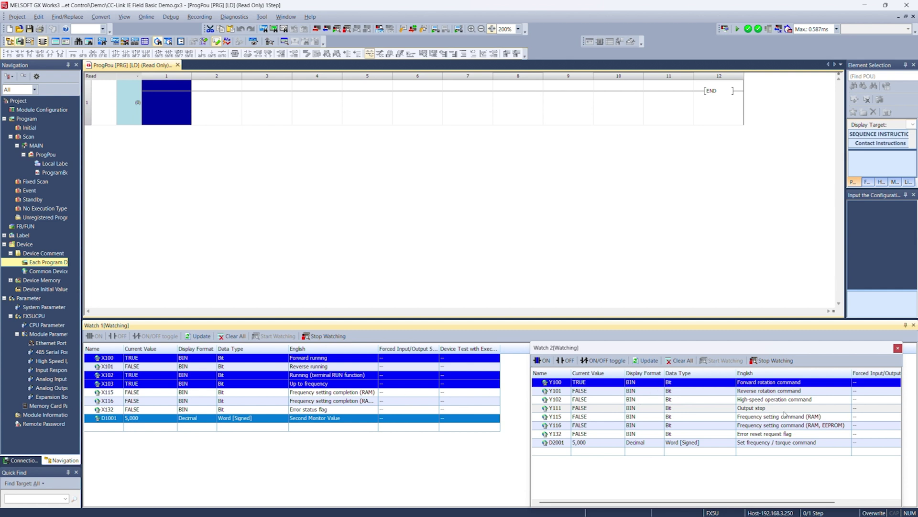
Turn output stop Y111 on again.
click(756, 409)
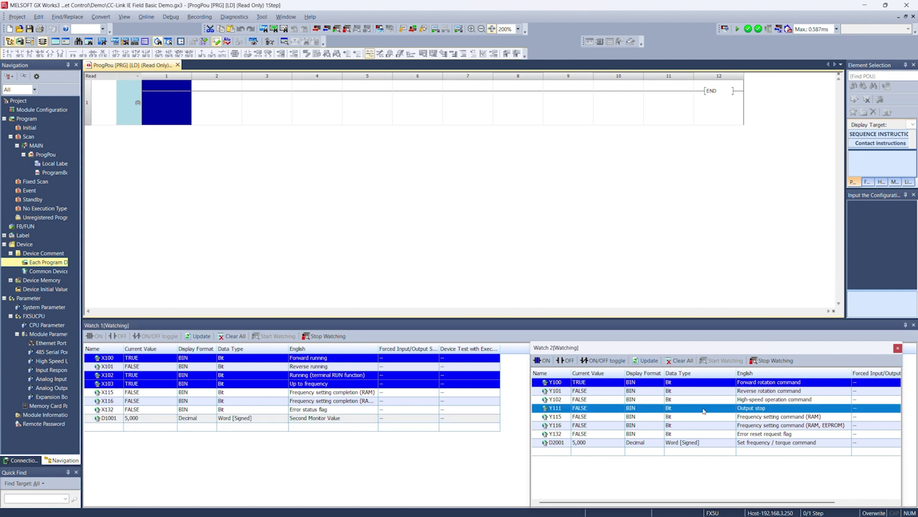
click(592, 362)
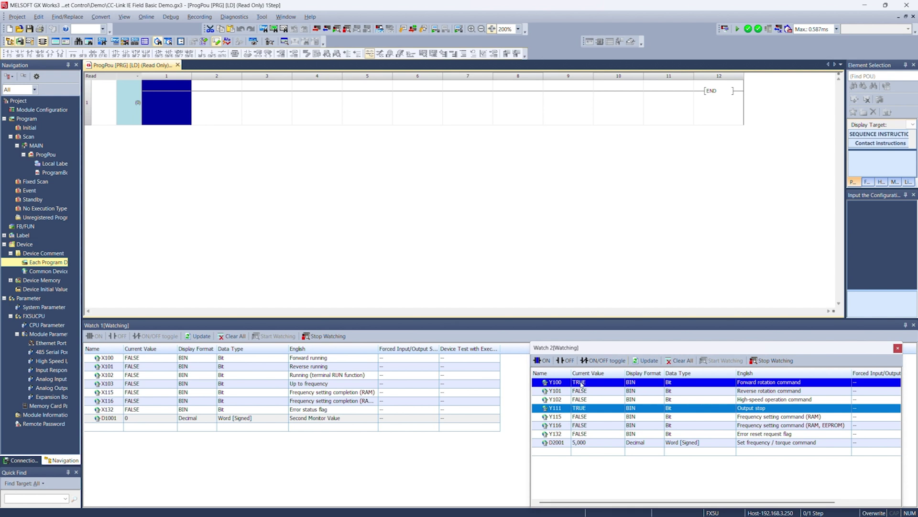
click(590, 383)
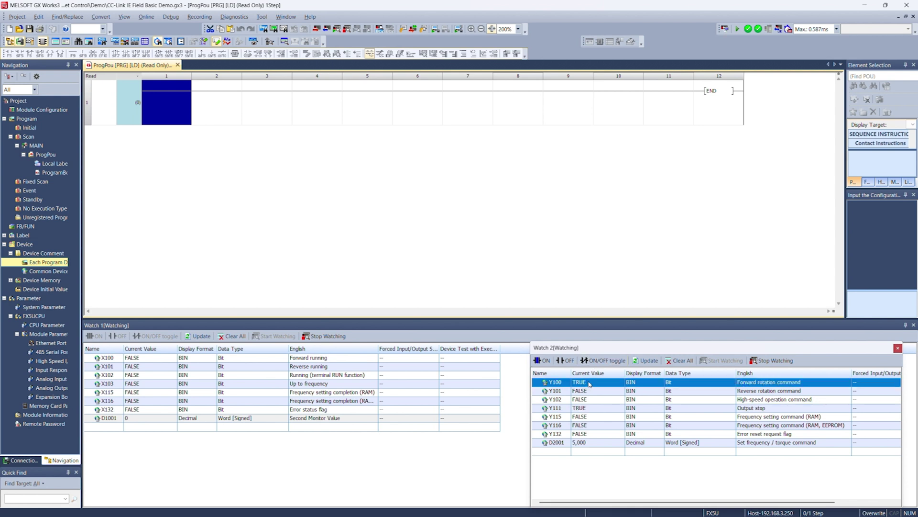
Switch Y100 and Y111 off, then check the Y115, Y116, Y132 and D2001 rows.
click(603, 361)
ctrl+click(585, 408)
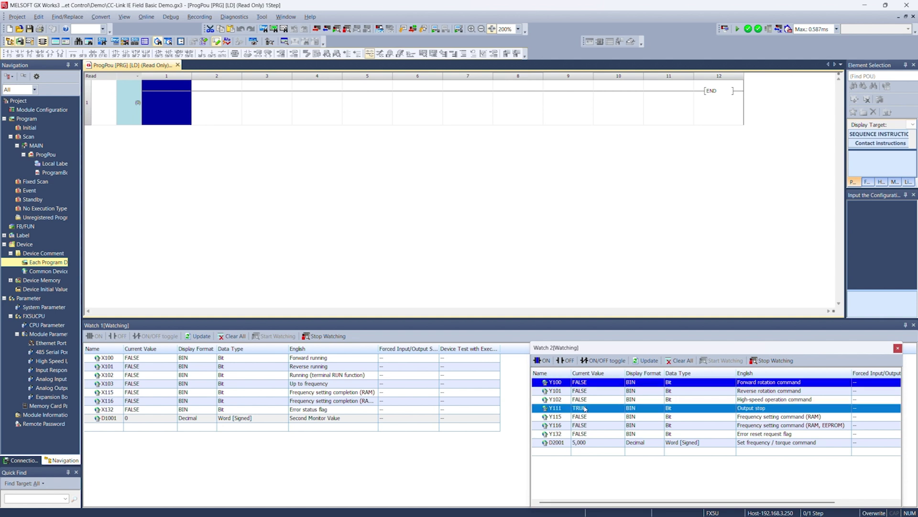
click(606, 362)
click(592, 419)
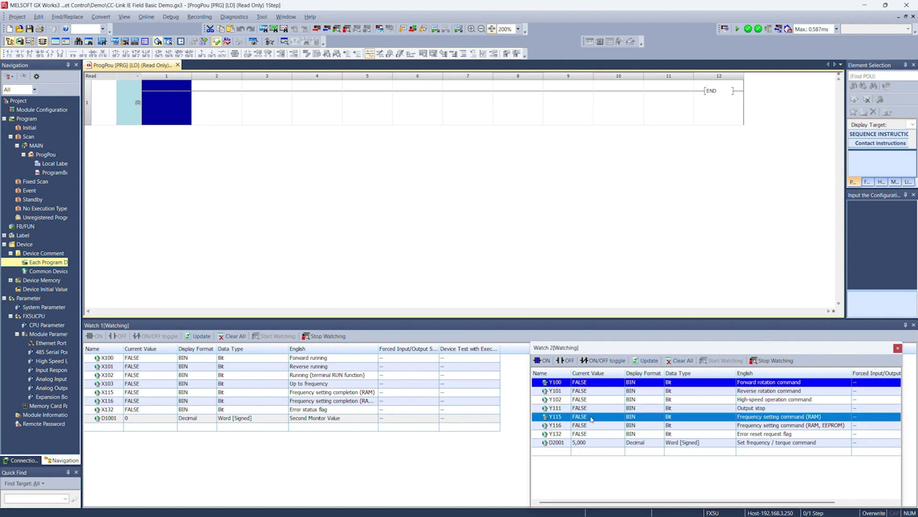
click(583, 427)
click(582, 434)
click(580, 441)
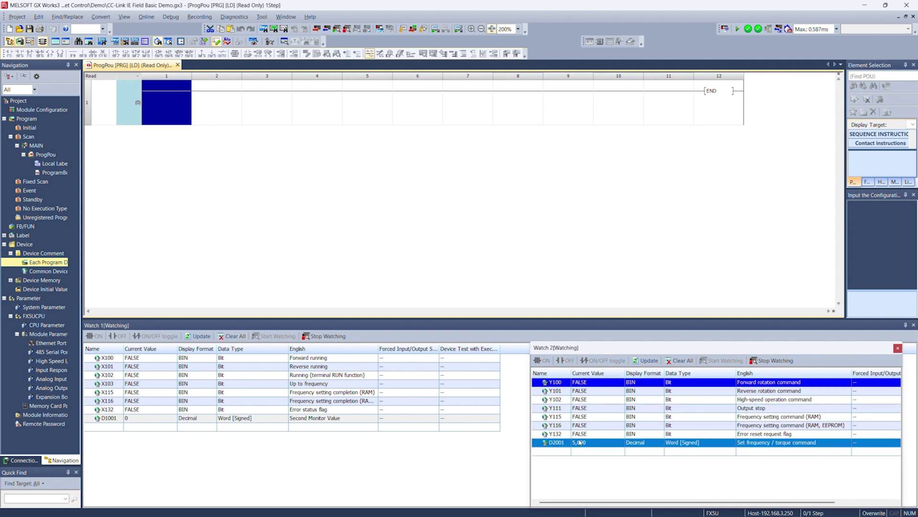